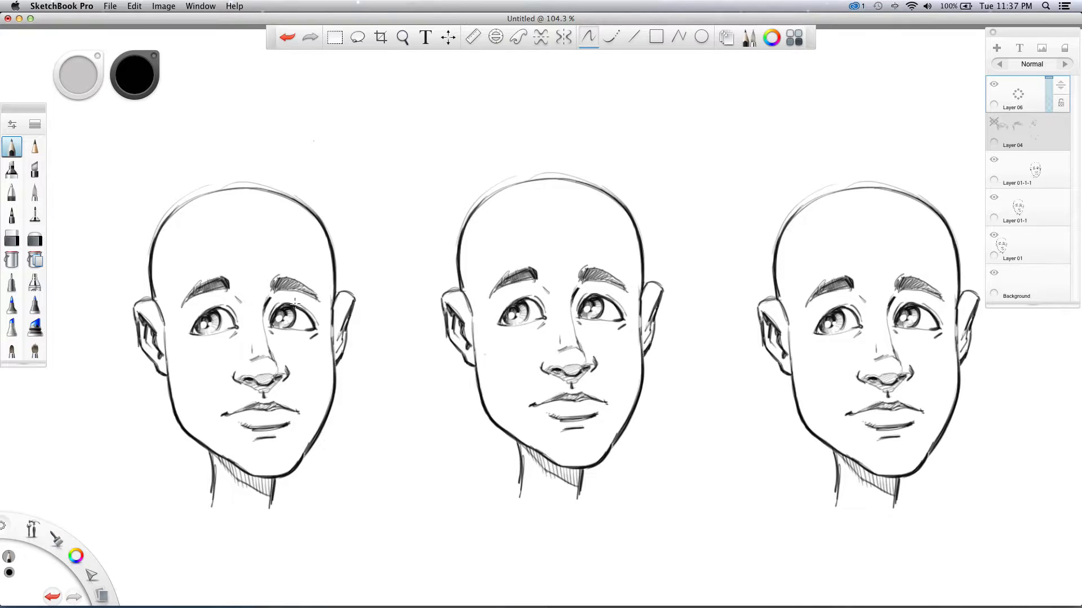
# - Duplicate Layer 01-1-1 and move the copied third head up and to the left of the original
pyautogui.click(1017, 169)
pyautogui.click(994, 162)
pyautogui.click(993, 162)
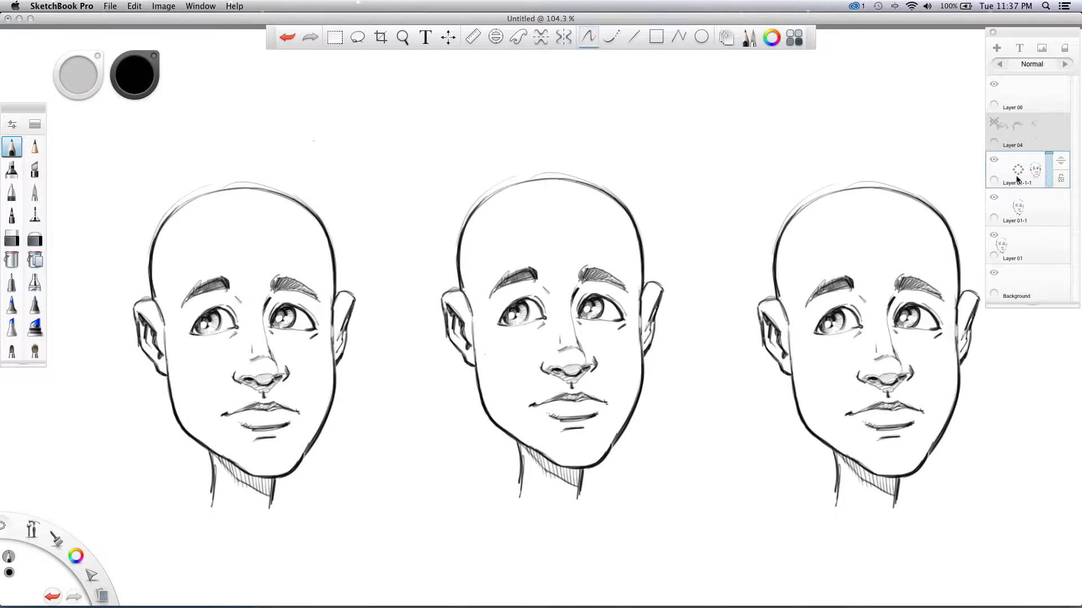
pyautogui.click(1010, 181)
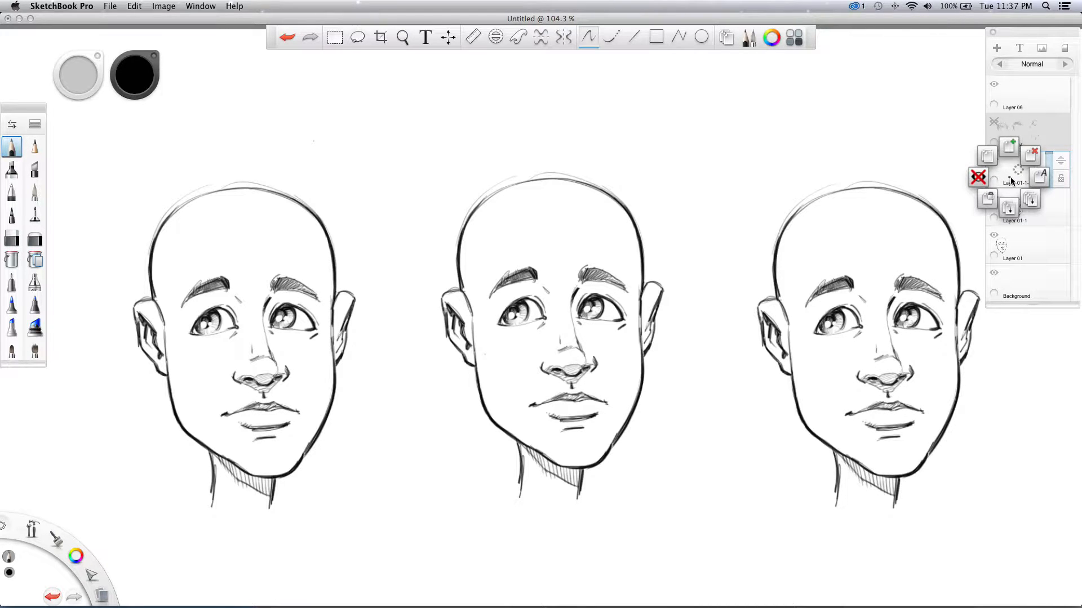
pyautogui.click(985, 157)
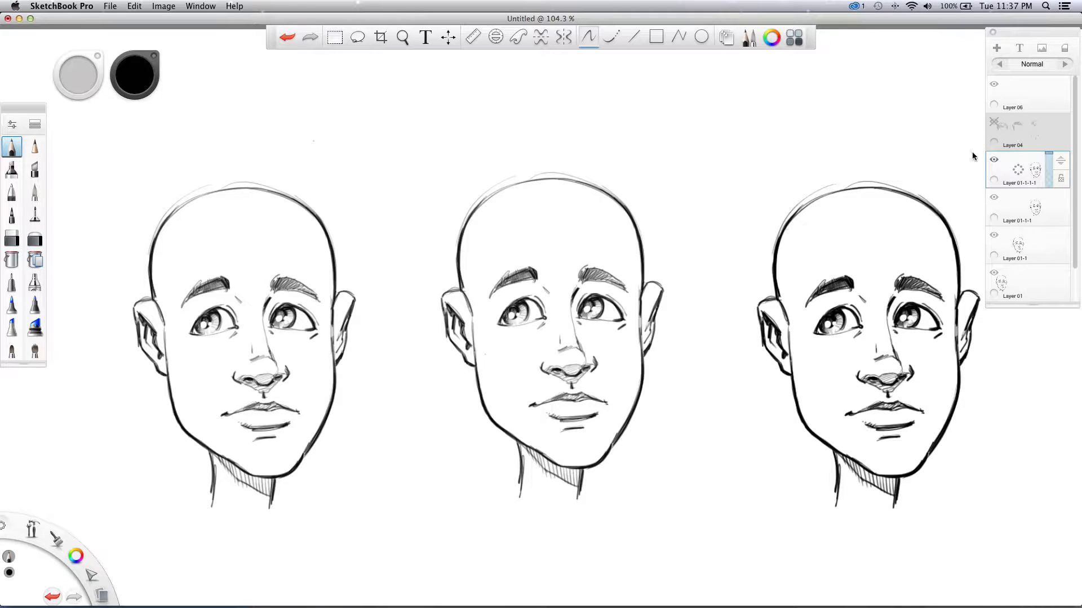
pyautogui.click(448, 37)
pyautogui.moveTo(592, 187); pyautogui.dragTo(507, 135)
pyautogui.click(535, 140)
# - Delete the duplicated layer of the third head
pyautogui.click(1014, 176)
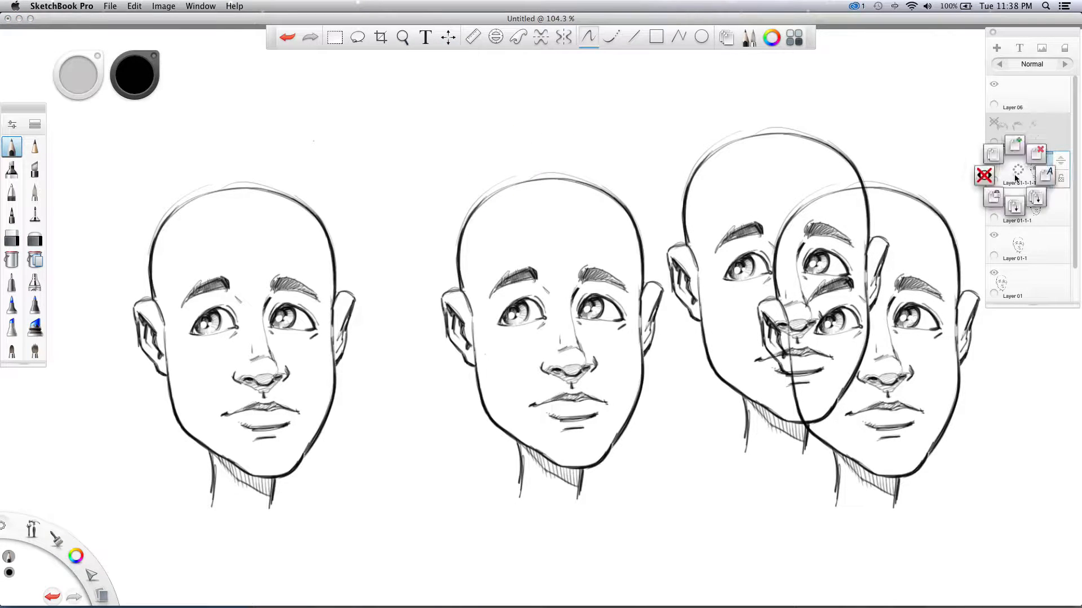
pyautogui.click(1041, 150)
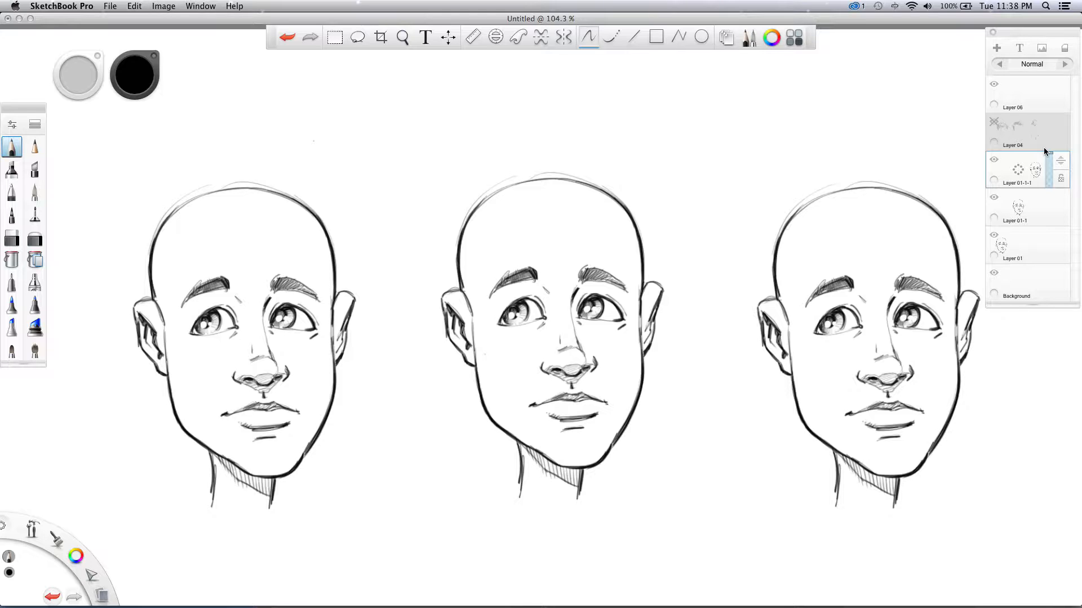
# - Preview the sample hairstyles on Layer 04, hide that layer again, and make Layer 06 the active layer
pyautogui.click(993, 123)
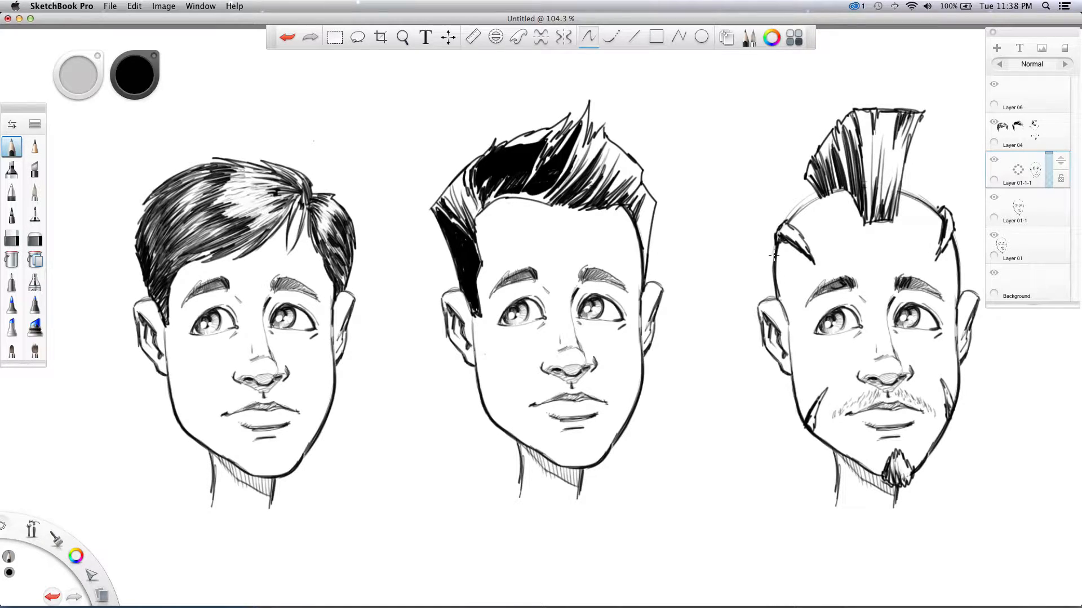
pyautogui.click(994, 122)
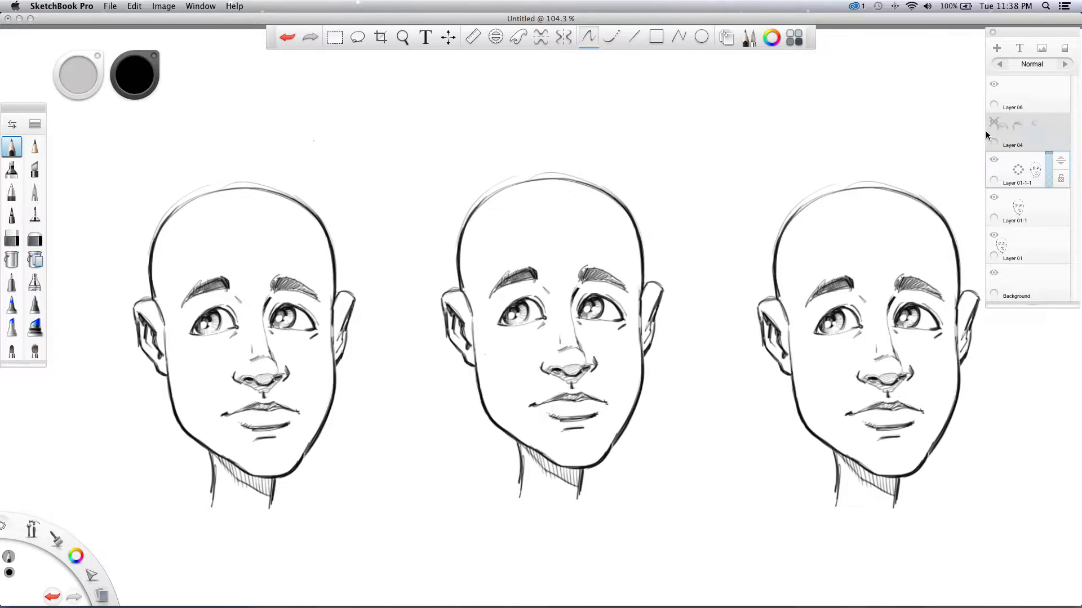
pyautogui.click(1012, 95)
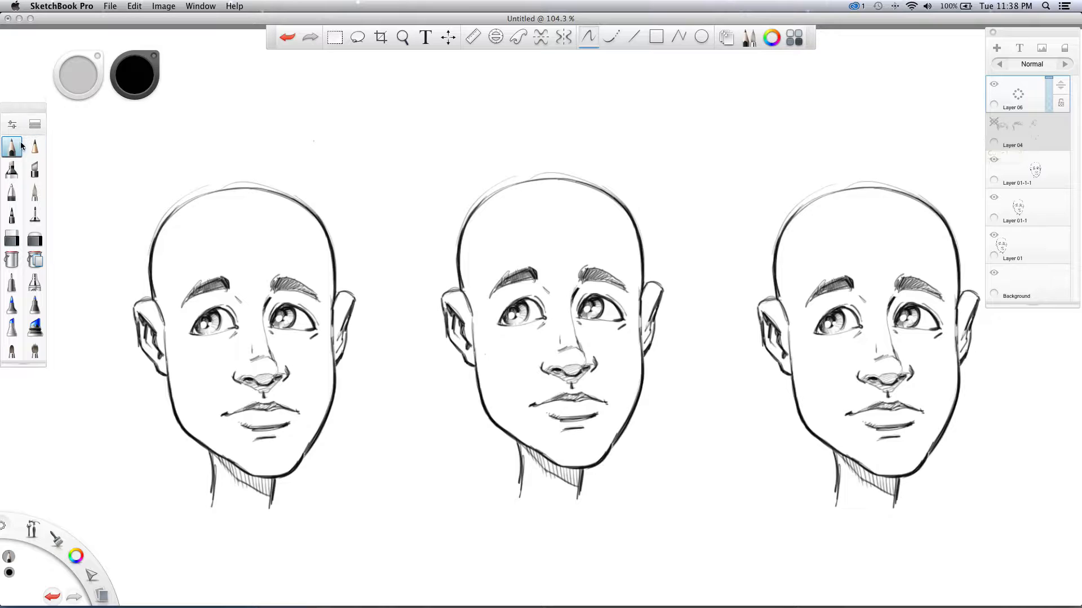
# - Test the pencil with a zigzag scribble beside the first head and undo it
pyautogui.moveTo(98, 131)
pyautogui.mouseDown()
pyautogui.moveTo(134, 160)
pyautogui.moveTo(102, 203)
pyautogui.moveTo(102, 288)
pyautogui.mouseUp()
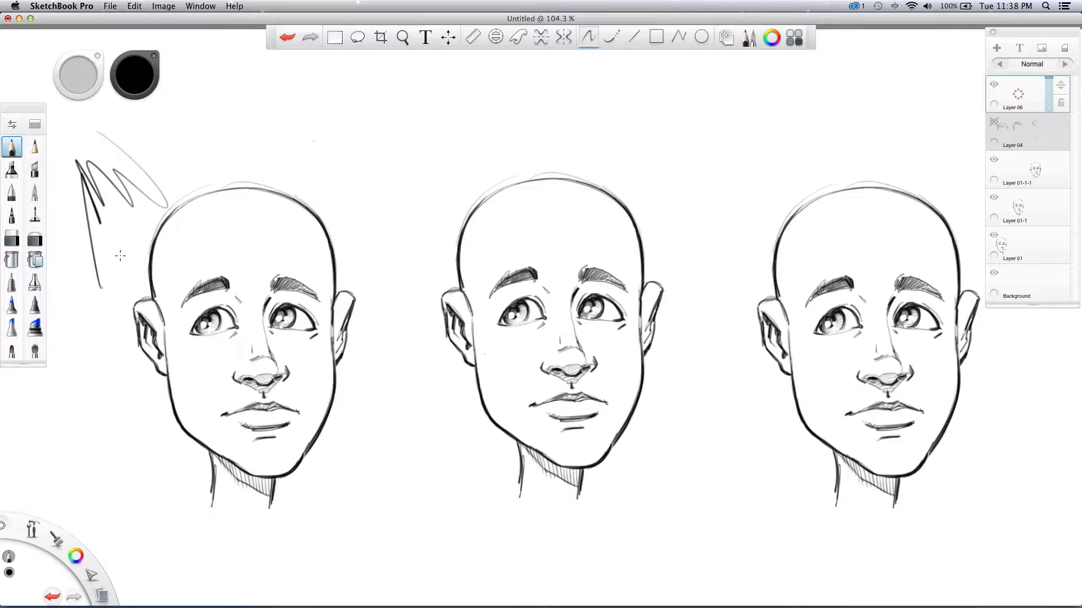
pyautogui.hotkey('ctrl', 'z')
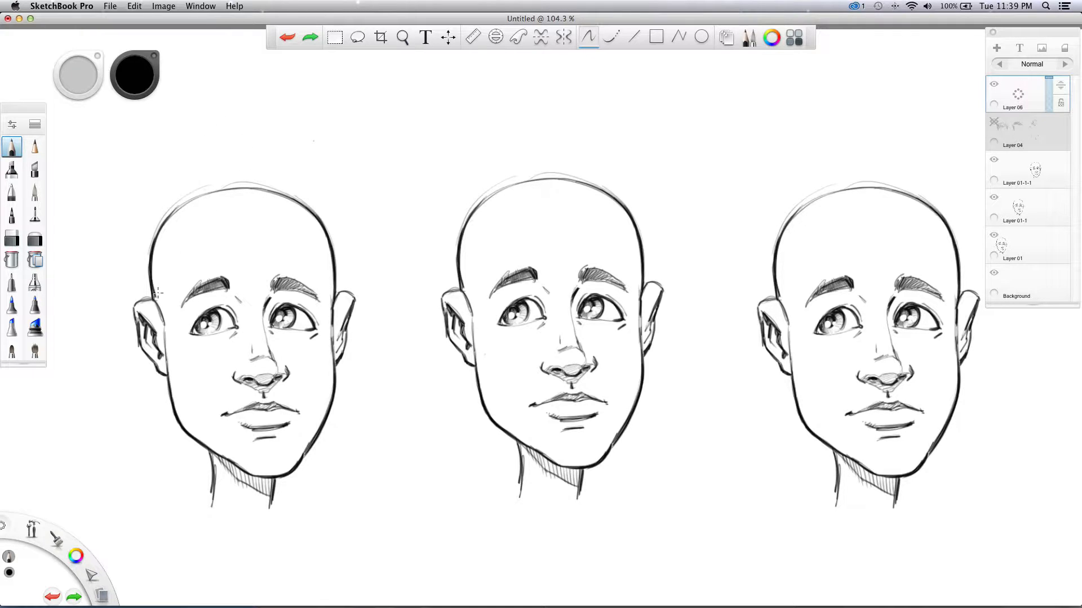
# - Try out hairlines across the first head's forehead and undo all of the strokes
pyautogui.moveTo(160, 318)
pyautogui.mouseDown()
pyautogui.moveTo(161, 278)
pyautogui.moveTo(174, 238)
pyautogui.moveTo(207, 214)
pyautogui.moveTo(282, 206)
pyautogui.moveTo(310, 218)
pyautogui.moveTo(330, 299)
pyautogui.mouseUp()
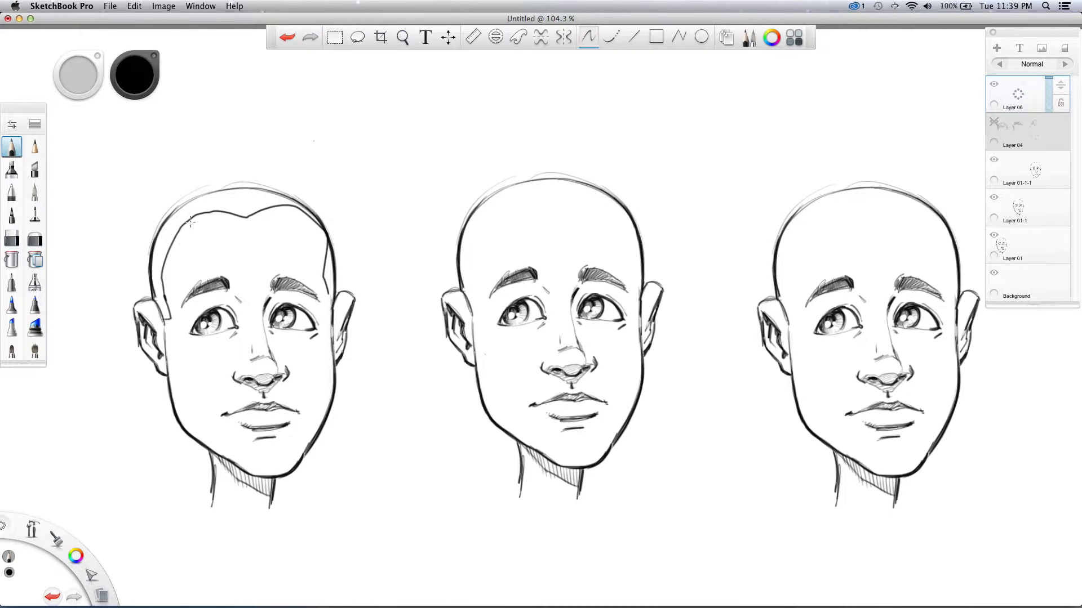
pyautogui.press('super+z')
pyautogui.moveTo(162, 319)
pyautogui.mouseDown()
pyautogui.moveTo(158, 283)
pyautogui.moveTo(191, 217)
pyautogui.moveTo(252, 224)
pyautogui.moveTo(297, 211)
pyautogui.moveTo(320, 231)
pyautogui.moveTo(332, 260)
pyautogui.mouseUp()
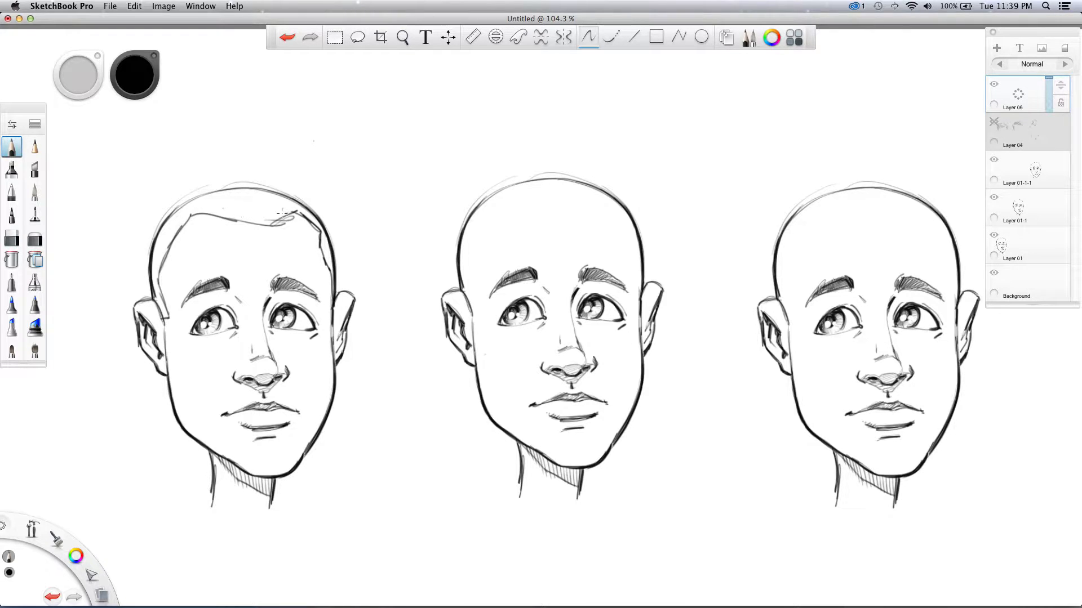
pyautogui.moveTo(293, 213)
pyautogui.mouseDown()
pyautogui.moveTo(251, 224)
pyautogui.moveTo(183, 217)
pyautogui.moveTo(161, 264)
pyautogui.moveTo(168, 309)
pyautogui.mouseUp()
pyautogui.press('super+z')
pyautogui.press('super+z')
pyautogui.press('super+z')
pyautogui.press('super+z')
pyautogui.press('super+z')
pyautogui.press('super+z')
pyautogui.press('super+z')
pyautogui.press('super+z')
pyautogui.press('super+z')
pyautogui.press('super+z')
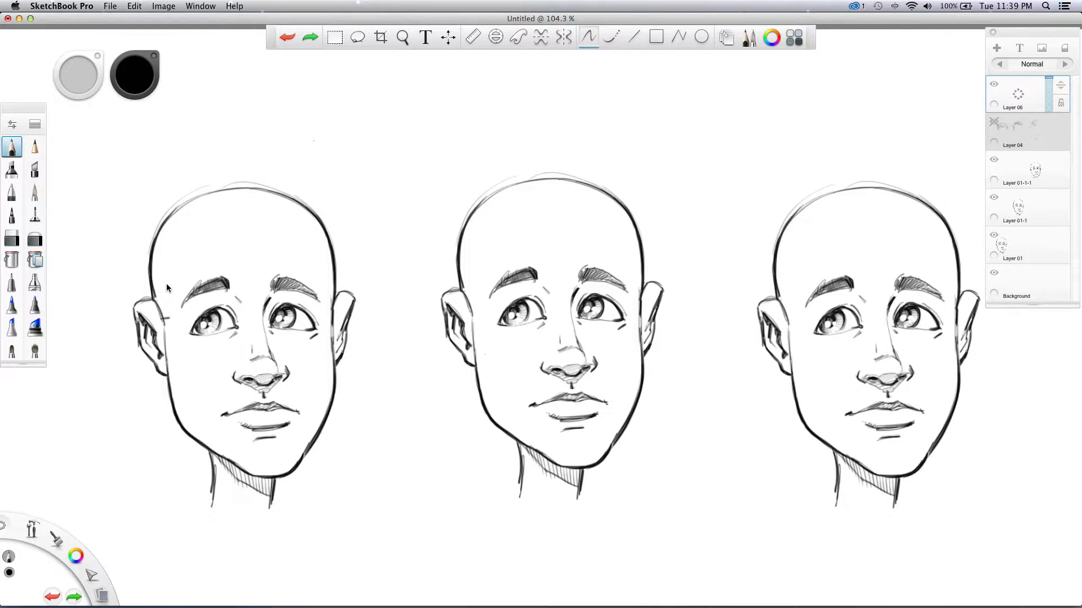
pyautogui.press('super+z')
# - Sketch short hair with a side-swept fringe, sideburns and an outer contour above the skull on the first head
pyautogui.moveTo(297, 222)
pyautogui.mouseDown()
pyautogui.moveTo(297, 221)
pyautogui.moveTo(275, 200)
pyautogui.moveTo(208, 258)
pyautogui.mouseUp()
pyautogui.moveTo(247, 217)
pyautogui.mouseDown()
pyautogui.moveTo(178, 256)
pyautogui.moveTo(172, 332)
pyautogui.moveTo(178, 254)
pyautogui.moveTo(170, 288)
pyautogui.moveTo(139, 271)
pyautogui.moveTo(134, 247)
pyautogui.moveTo(142, 214)
pyautogui.moveTo(135, 225)
pyautogui.moveTo(163, 189)
pyautogui.moveTo(250, 165)
pyautogui.moveTo(314, 179)
pyautogui.moveTo(305, 180)
pyautogui.moveTo(330, 193)
pyautogui.moveTo(296, 254)
pyautogui.mouseUp()
pyautogui.moveTo(297, 213)
pyautogui.mouseDown()
pyautogui.moveTo(296, 251)
pyautogui.moveTo(307, 230)
pyautogui.moveTo(327, 256)
pyautogui.moveTo(334, 312)
pyautogui.mouseUp()
pyautogui.moveTo(323, 187)
pyautogui.mouseDown()
pyautogui.moveTo(350, 242)
pyautogui.moveTo(338, 294)
pyautogui.mouseUp()
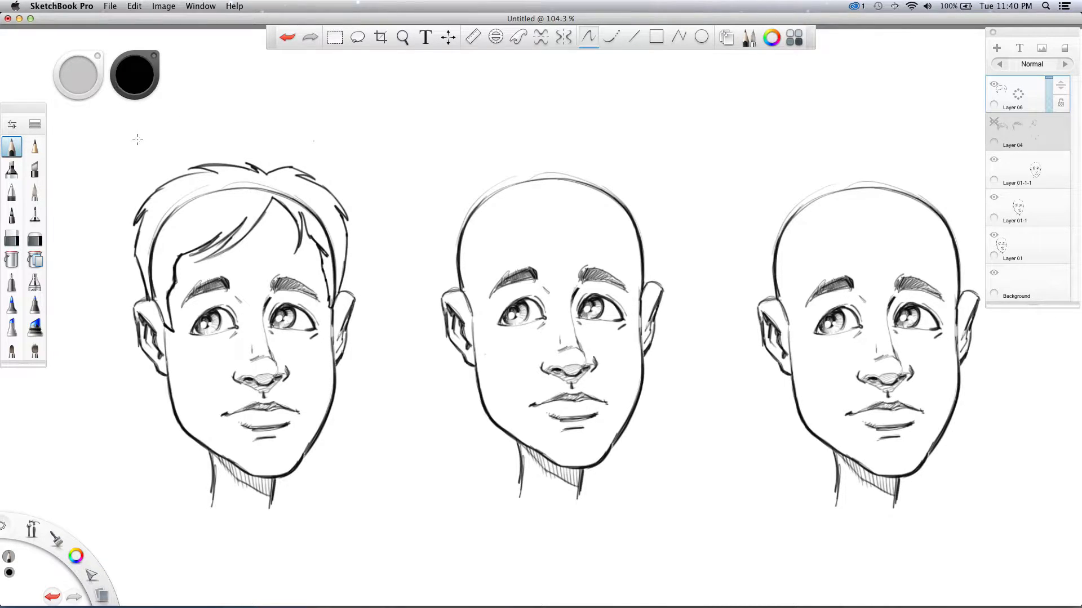
# - Paint out the skull line inside the first head's hair outline using white
pyautogui.click(77, 557)
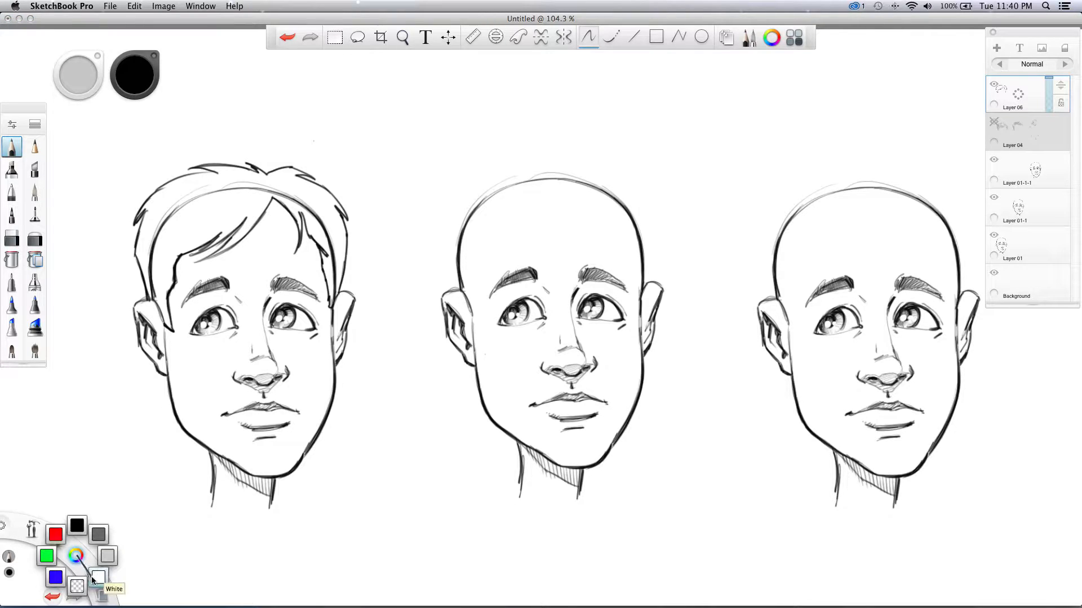
pyautogui.click(92, 577)
pyautogui.moveTo(168, 218)
pyautogui.mouseDown()
pyautogui.moveTo(154, 240)
pyautogui.moveTo(162, 218)
pyautogui.moveTo(153, 286)
pyautogui.moveTo(146, 261)
pyautogui.mouseUp()
pyautogui.moveTo(184, 206)
pyautogui.mouseDown()
pyautogui.moveTo(250, 186)
pyautogui.moveTo(219, 190)
pyautogui.moveTo(296, 197)
pyautogui.moveTo(280, 188)
pyautogui.moveTo(326, 232)
pyautogui.moveTo(335, 292)
pyautogui.mouseUp()
pyautogui.moveTo(301, 203)
pyautogui.mouseDown()
pyautogui.moveTo(275, 191)
pyautogui.moveTo(288, 198)
pyautogui.mouseUp()
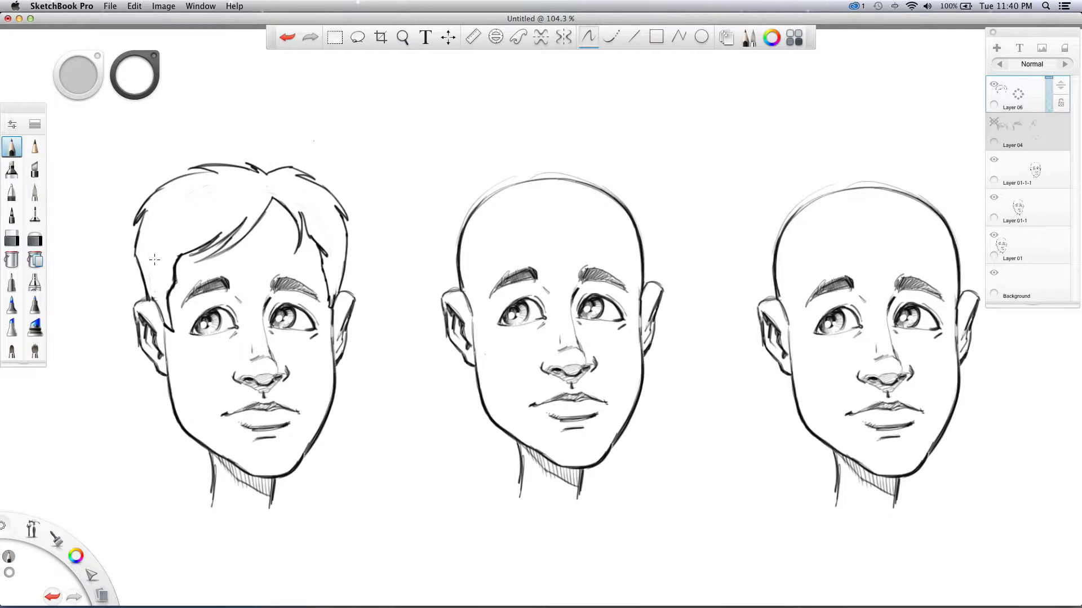
# - Toggle the visibility of Layer 06 to compare the first head with and without its hair
pyautogui.click(993, 85)
pyautogui.click(993, 85)
pyautogui.click(993, 85)
pyautogui.click(993, 85)
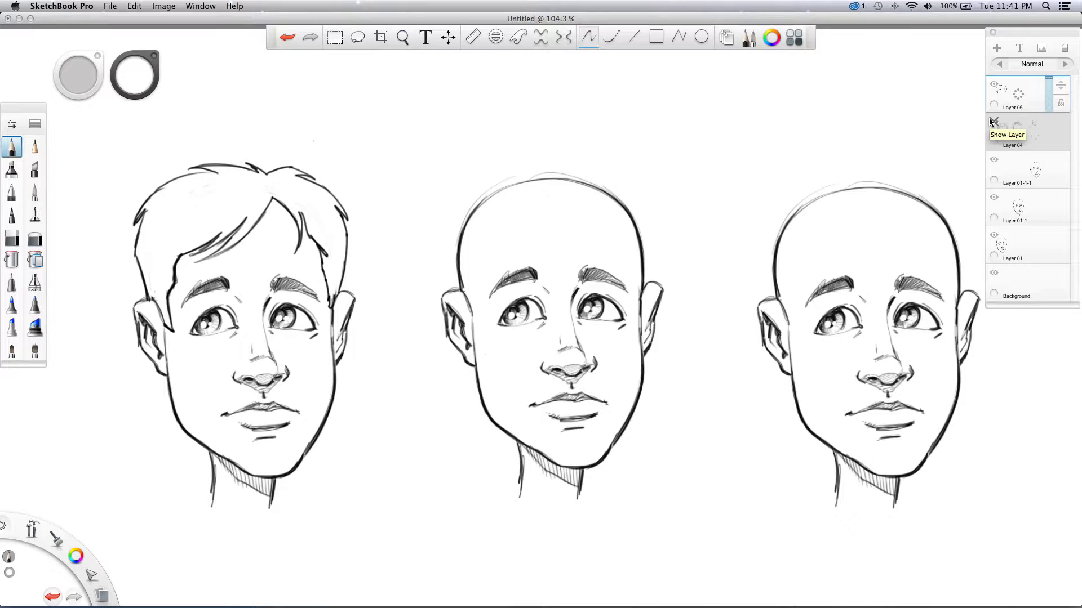
# - Add a fringe strand in black below the first head's parting and clean up its tip in white
pyautogui.moveTo(77, 556); pyautogui.dragTo(79, 524)
pyautogui.moveTo(271, 198)
pyautogui.mouseDown()
pyautogui.moveTo(271, 234)
pyautogui.moveTo(251, 261)
pyautogui.moveTo(276, 206)
pyautogui.mouseUp()
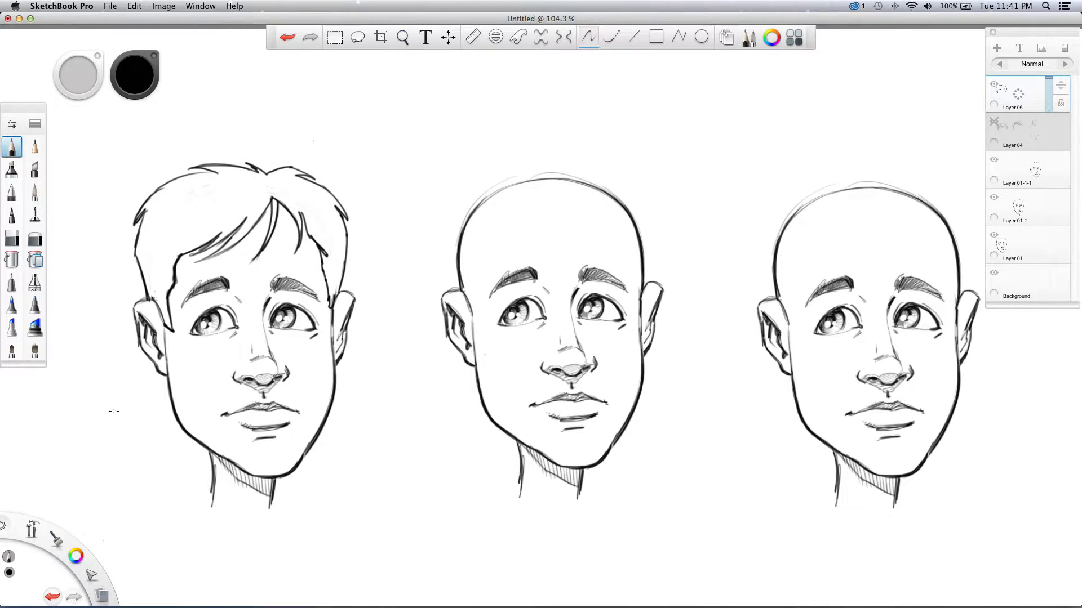
pyautogui.moveTo(76, 556); pyautogui.dragTo(89, 572)
pyautogui.moveTo(277, 193)
pyautogui.mouseDown()
pyautogui.moveTo(276, 210)
pyautogui.moveTo(275, 198)
pyautogui.mouseUp()
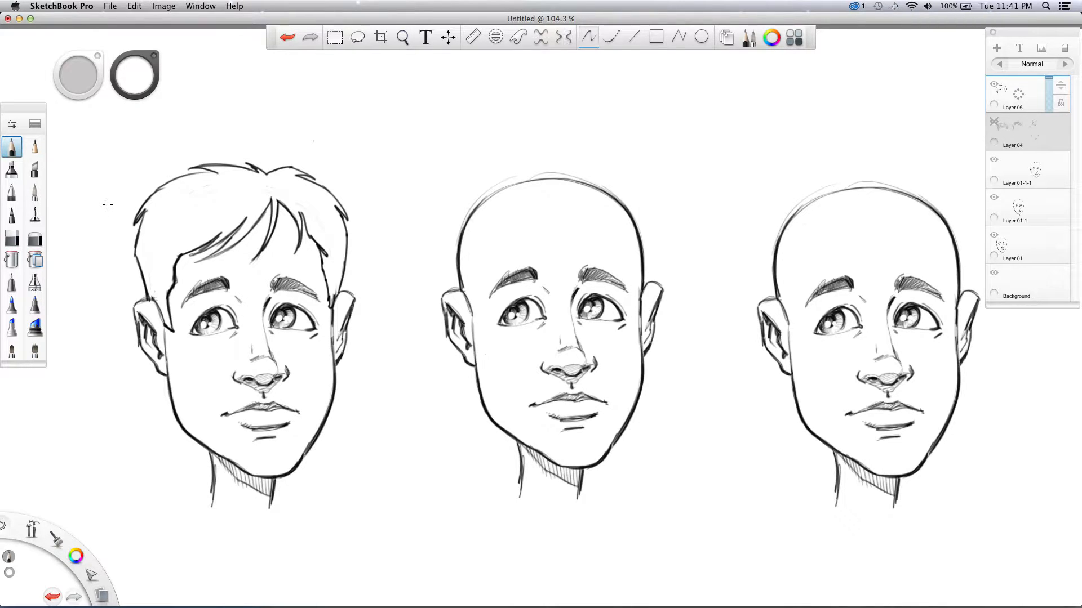
# - Outline swept-up, spiky hair with a jagged hairline and sideburns in black on the second head
pyautogui.moveTo(76, 556); pyautogui.dragTo(92, 513)
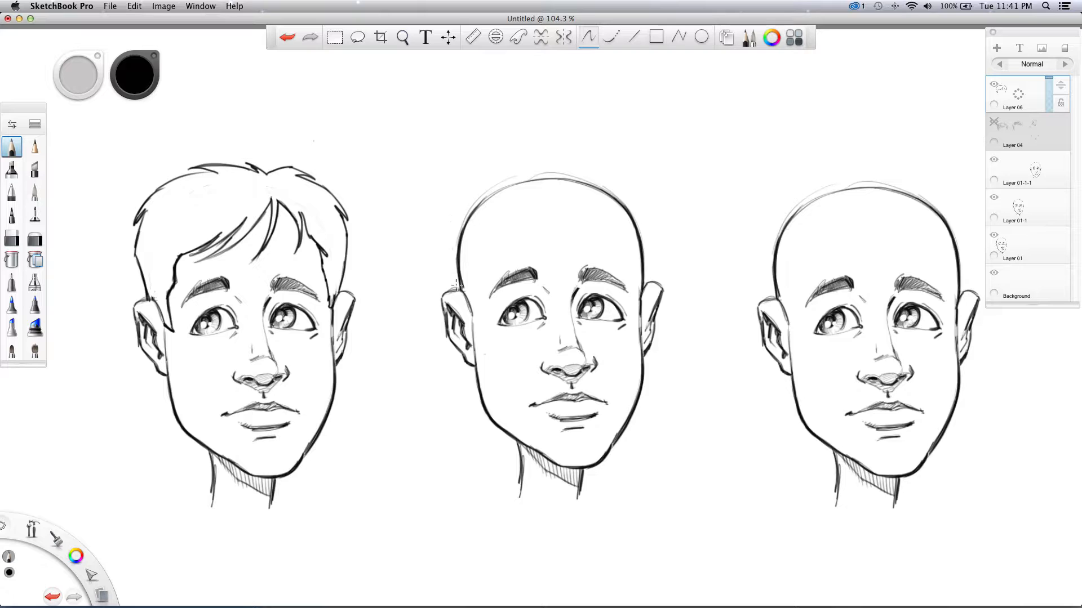
pyautogui.moveTo(461, 289)
pyautogui.mouseDown()
pyautogui.moveTo(439, 215)
pyautogui.moveTo(471, 168)
pyautogui.moveTo(456, 183)
pyautogui.moveTo(499, 155)
pyautogui.moveTo(567, 145)
pyautogui.moveTo(560, 150)
pyautogui.moveTo(585, 124)
pyautogui.moveTo(625, 174)
pyautogui.moveTo(617, 166)
pyautogui.moveTo(633, 168)
pyautogui.moveTo(651, 218)
pyautogui.moveTo(648, 283)
pyautogui.mouseUp()
pyautogui.moveTo(569, 214)
pyautogui.mouseDown()
pyautogui.moveTo(606, 178)
pyautogui.moveTo(581, 208)
pyautogui.moveTo(603, 208)
pyautogui.moveTo(573, 194)
pyautogui.moveTo(566, 207)
pyautogui.moveTo(571, 192)
pyautogui.moveTo(563, 209)
pyautogui.moveTo(546, 192)
pyautogui.moveTo(548, 208)
pyautogui.moveTo(482, 208)
pyautogui.moveTo(469, 232)
pyautogui.moveTo(472, 309)
pyautogui.mouseUp()
pyautogui.moveTo(615, 207)
pyautogui.mouseDown()
pyautogui.moveTo(635, 233)
pyautogui.moveTo(642, 289)
pyautogui.mouseUp()
pyautogui.moveTo(467, 231)
pyautogui.mouseDown()
pyautogui.moveTo(499, 201)
pyautogui.moveTo(539, 208)
pyautogui.moveTo(573, 182)
pyautogui.moveTo(587, 197)
pyautogui.mouseUp()
# - Paint out the skull line inside the second head's hair outline using white
pyautogui.moveTo(77, 556)
pyautogui.mouseDown()
pyautogui.moveTo(78, 527)
pyautogui.moveTo(98, 578)
pyautogui.mouseUp()
pyautogui.moveTo(531, 178); pyautogui.dragTo(491, 193)
pyautogui.moveTo(77, 559)
pyautogui.mouseDown()
pyautogui.moveTo(84, 569)
pyautogui.moveTo(111, 552)
pyautogui.mouseUp()
pyautogui.moveTo(501, 192)
pyautogui.mouseDown()
pyautogui.moveTo(462, 225)
pyautogui.moveTo(479, 198)
pyautogui.moveTo(458, 243)
pyautogui.moveTo(462, 233)
pyautogui.moveTo(464, 288)
pyautogui.mouseUp()
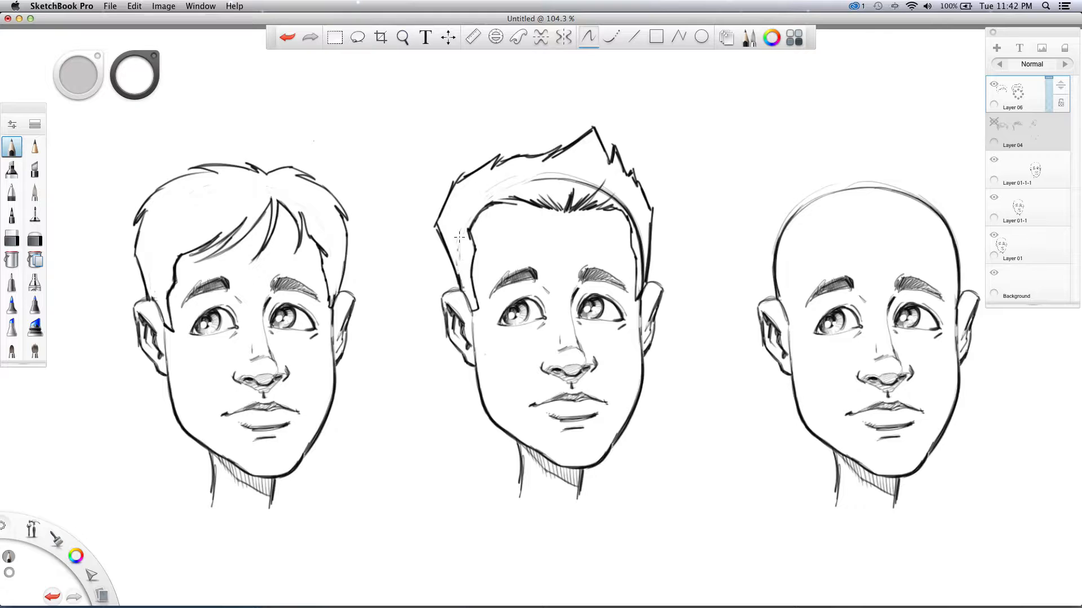
pyautogui.moveTo(539, 178)
pyautogui.mouseDown()
pyautogui.moveTo(597, 187)
pyautogui.moveTo(591, 178)
pyautogui.mouseUp()
pyautogui.moveTo(608, 187); pyautogui.dragTo(618, 195)
pyautogui.moveTo(625, 210)
pyautogui.mouseDown()
pyautogui.moveTo(643, 279)
pyautogui.moveTo(639, 235)
pyautogui.moveTo(614, 183)
pyautogui.mouseUp()
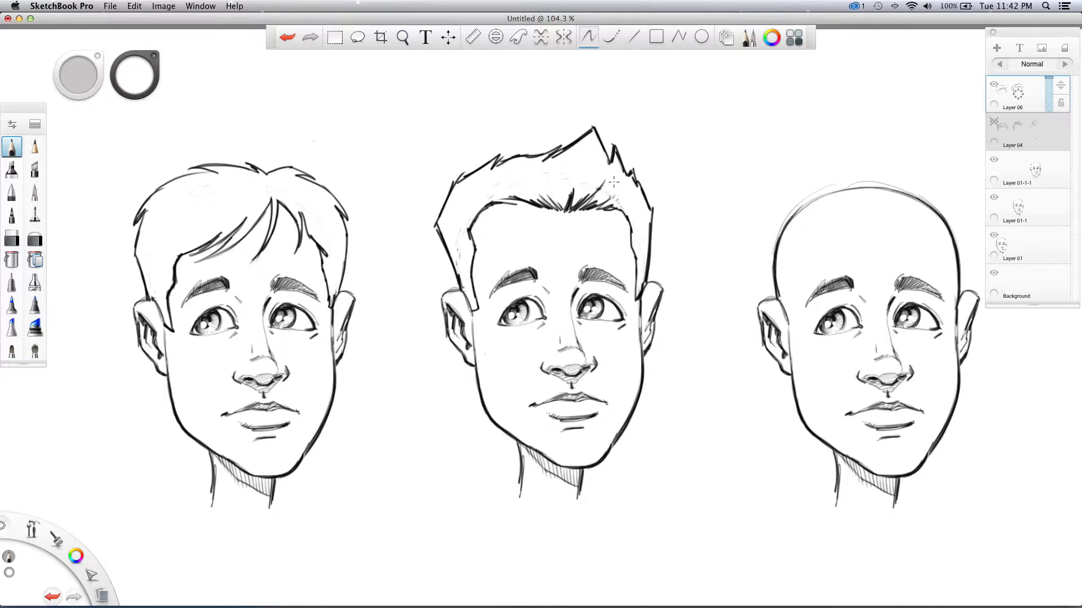
# - Draw a boxy flat-top with a corner ridge and an angular hairline in black on the third head
pyautogui.click(403, 37)
pyautogui.moveTo(461, 250); pyautogui.dragTo(438, 260)
pyautogui.click(479, 250)
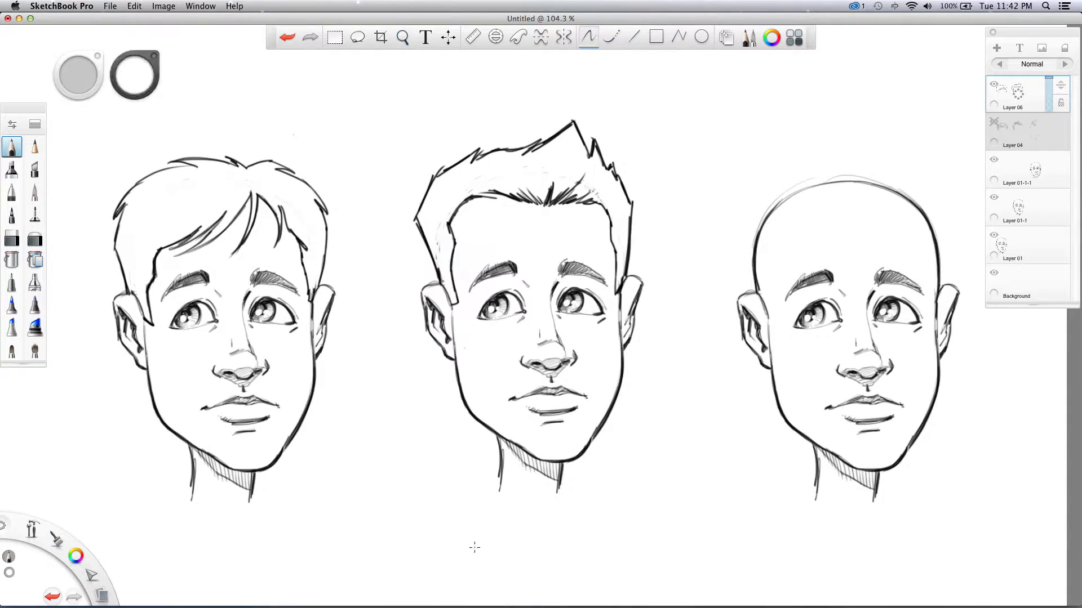
pyautogui.moveTo(76, 556); pyautogui.dragTo(75, 520)
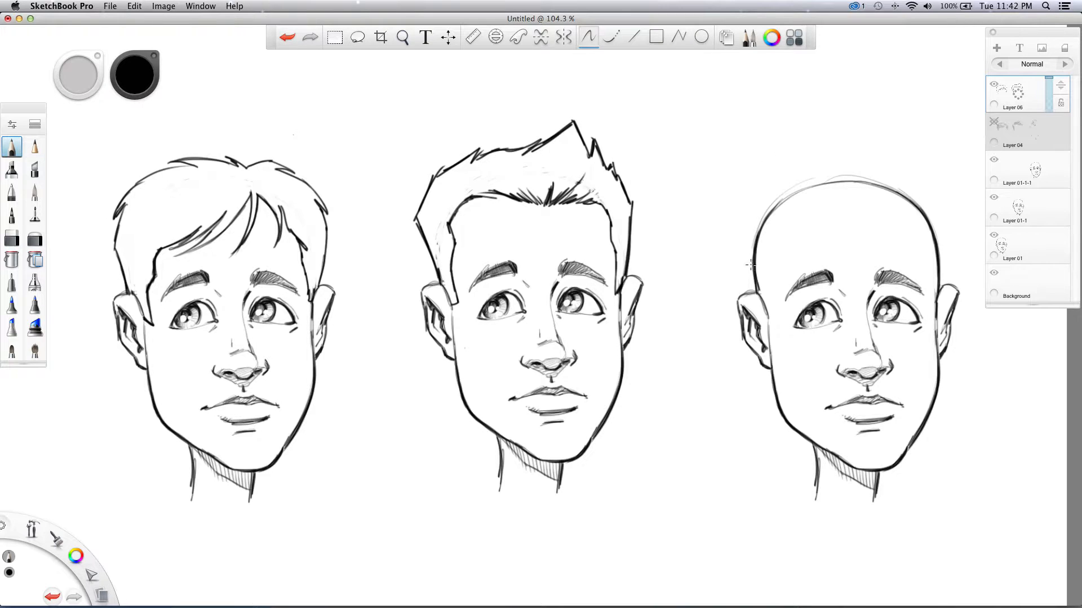
pyautogui.moveTo(754, 290)
pyautogui.mouseDown()
pyautogui.moveTo(730, 208)
pyautogui.moveTo(746, 195)
pyautogui.moveTo(822, 171)
pyautogui.moveTo(950, 190)
pyautogui.mouseUp()
pyautogui.moveTo(856, 175); pyautogui.dragTo(950, 193)
pyautogui.moveTo(833, 168)
pyautogui.mouseDown()
pyautogui.moveTo(952, 195)
pyautogui.moveTo(939, 294)
pyautogui.mouseUp()
pyautogui.moveTo(951, 192)
pyautogui.mouseDown()
pyautogui.moveTo(860, 206)
pyautogui.moveTo(724, 200)
pyautogui.moveTo(919, 201)
pyautogui.mouseUp()
pyautogui.moveTo(862, 228)
pyautogui.mouseDown()
pyautogui.moveTo(917, 217)
pyautogui.moveTo(902, 215)
pyautogui.moveTo(917, 207)
pyautogui.moveTo(934, 267)
pyautogui.mouseUp()
pyautogui.moveTo(901, 213)
pyautogui.mouseDown()
pyautogui.moveTo(796, 220)
pyautogui.moveTo(844, 228)
pyautogui.moveTo(779, 225)
pyautogui.moveTo(765, 240)
pyautogui.moveTo(766, 309)
pyautogui.mouseUp()
pyautogui.moveTo(927, 224)
pyautogui.mouseDown()
pyautogui.moveTo(933, 275)
pyautogui.moveTo(934, 262)
pyautogui.mouseUp()
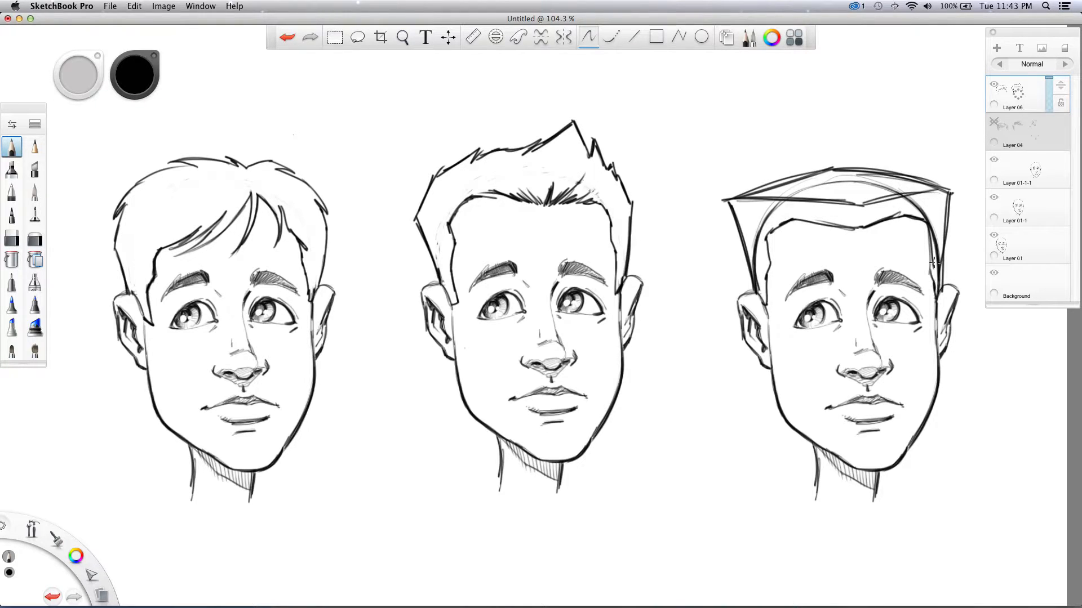
pyautogui.moveTo(873, 202); pyautogui.dragTo(859, 232)
pyautogui.moveTo(724, 199); pyautogui.dragTo(742, 227)
# - Outline a goatee around the chin and a moustache above the lips of the third head
pyautogui.moveTo(840, 455)
pyautogui.mouseDown()
pyautogui.moveTo(888, 456)
pyautogui.moveTo(908, 437)
pyautogui.mouseUp()
pyautogui.moveTo(838, 463)
pyautogui.mouseDown()
pyautogui.moveTo(851, 480)
pyautogui.moveTo(881, 480)
pyautogui.moveTo(903, 467)
pyautogui.moveTo(909, 443)
pyautogui.mouseUp()
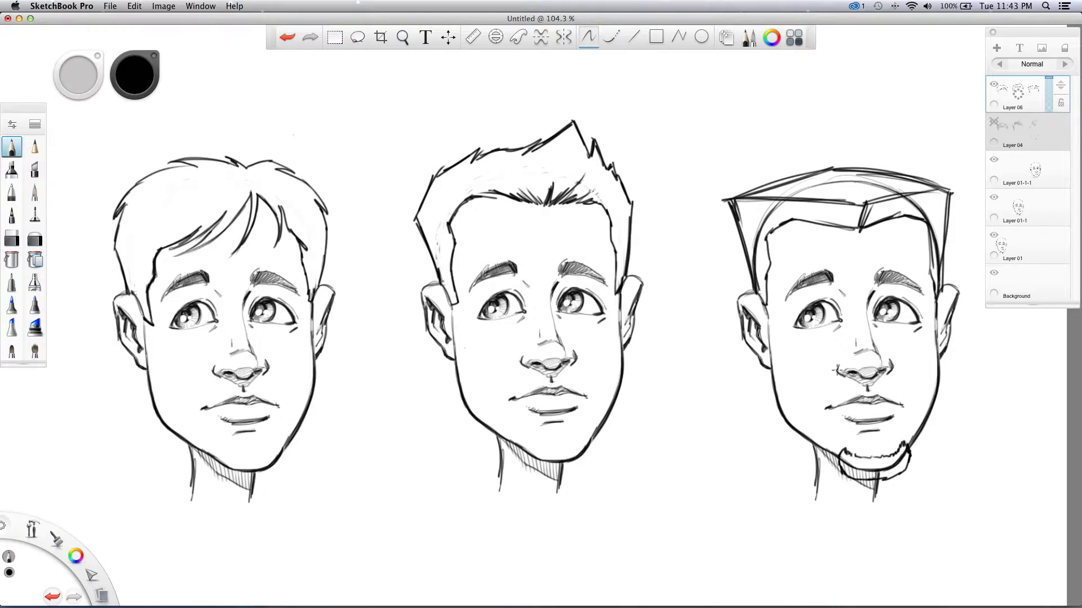
pyautogui.moveTo(862, 387)
pyautogui.mouseDown()
pyautogui.moveTo(815, 411)
pyautogui.moveTo(863, 381)
pyautogui.moveTo(913, 402)
pyautogui.mouseUp()
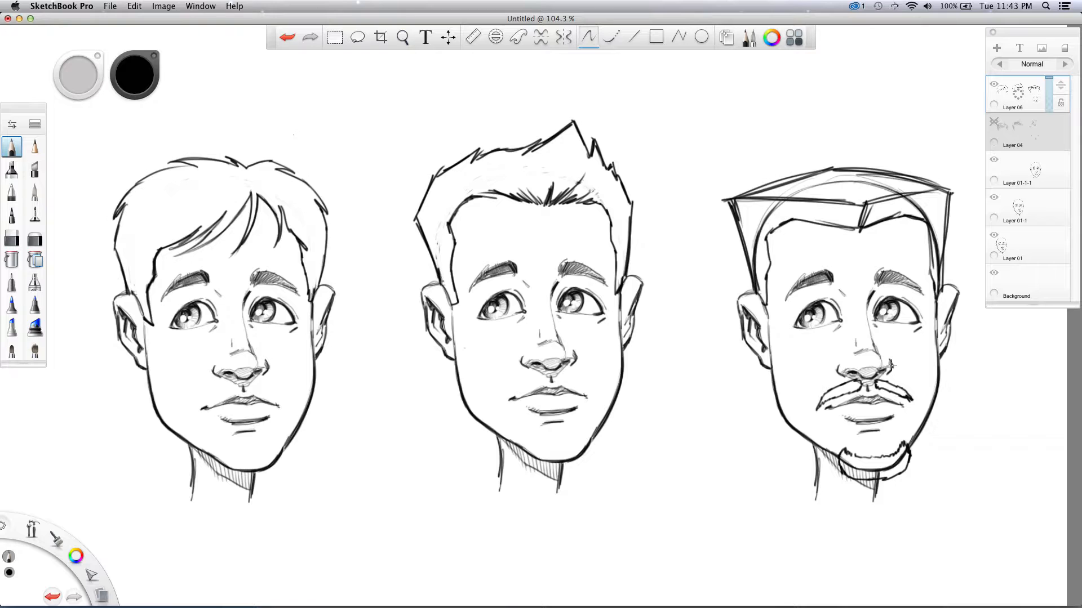
# - Paint out the jaw line inside the third head's goatee and the skull line inside its flat-top in white
pyautogui.moveTo(76, 557); pyautogui.dragTo(99, 580)
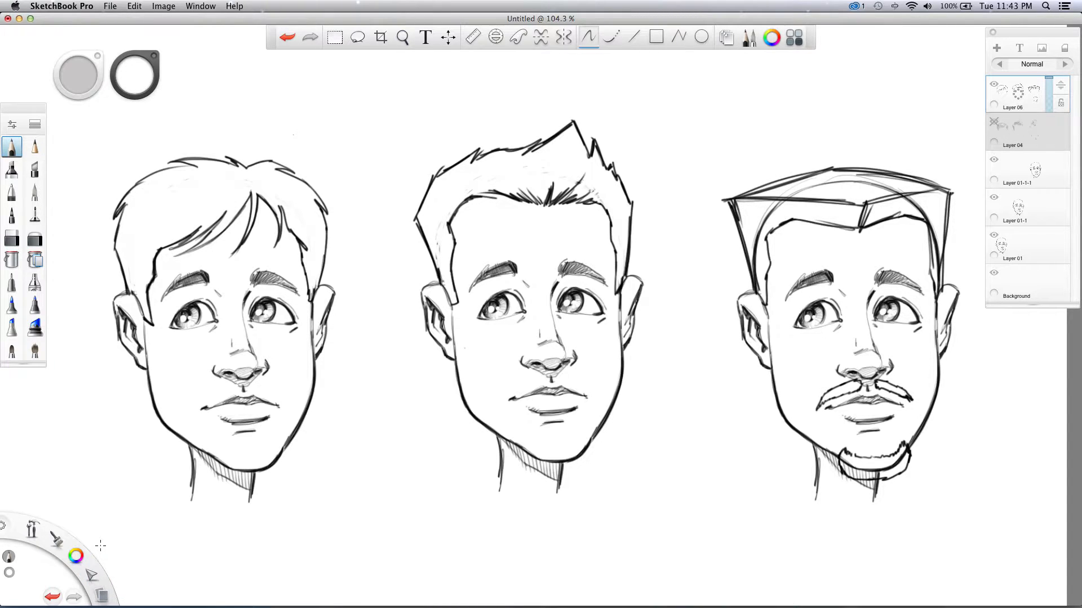
pyautogui.moveTo(903, 451)
pyautogui.mouseDown()
pyautogui.moveTo(896, 469)
pyautogui.moveTo(862, 469)
pyautogui.moveTo(873, 478)
pyautogui.moveTo(881, 474)
pyautogui.moveTo(845, 462)
pyautogui.mouseUp()
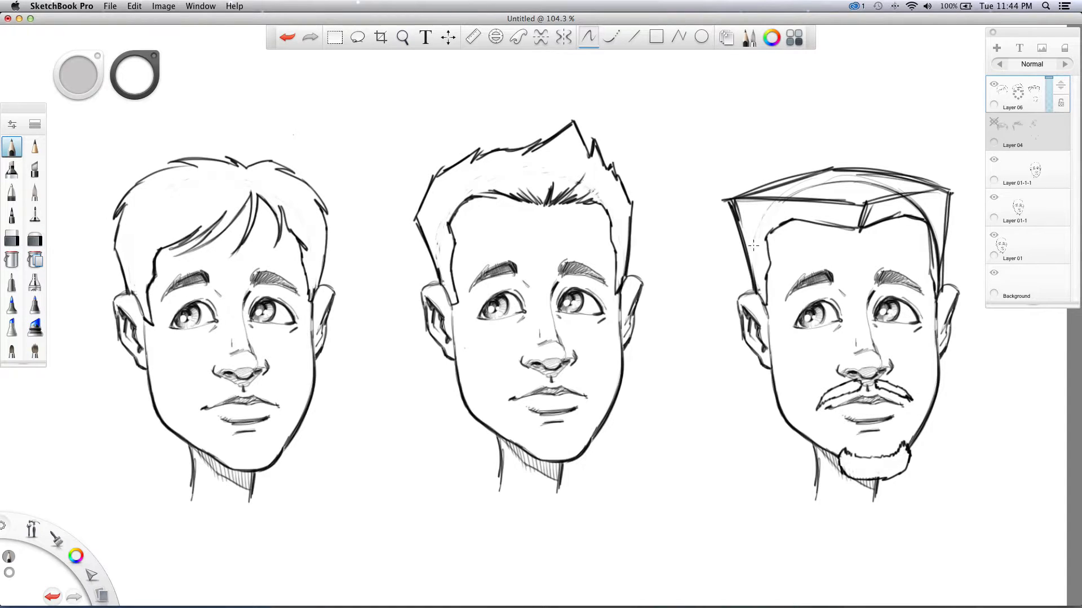
pyautogui.moveTo(890, 187); pyautogui.dragTo(858, 179)
pyautogui.moveTo(930, 229); pyautogui.dragTo(938, 280)
# - Cover the flat-top's rough upper edge in white and redraw it as a clean curve in black
pyautogui.moveTo(849, 168)
pyautogui.mouseDown()
pyautogui.moveTo(817, 171)
pyautogui.moveTo(910, 175)
pyautogui.moveTo(761, 180)
pyautogui.moveTo(786, 175)
pyautogui.mouseUp()
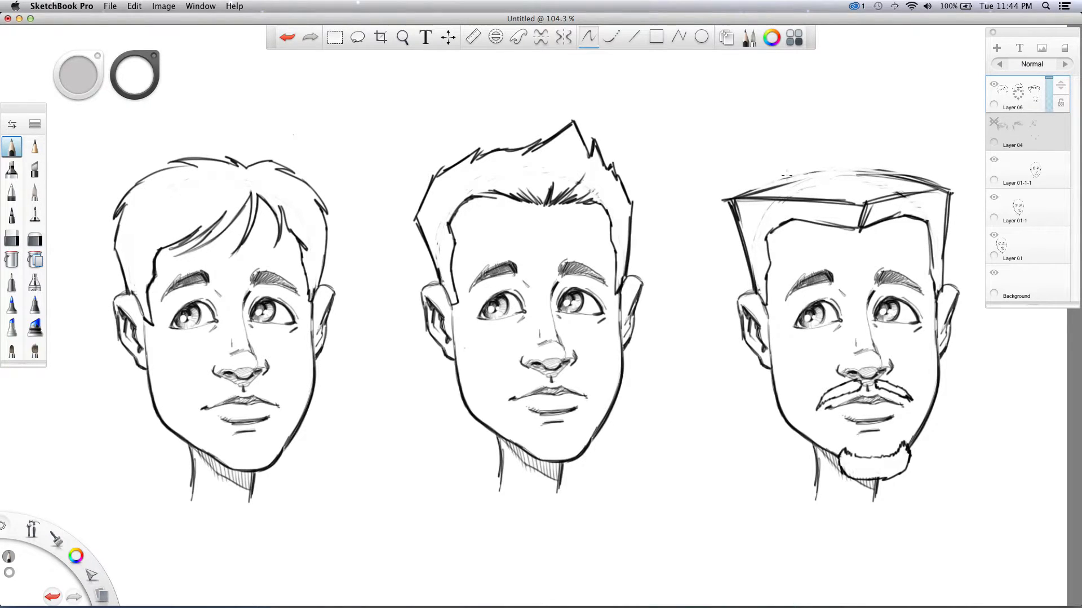
pyautogui.moveTo(883, 168)
pyautogui.mouseDown()
pyautogui.moveTo(945, 184)
pyautogui.moveTo(816, 171)
pyautogui.mouseUp()
pyautogui.moveTo(757, 187); pyautogui.dragTo(725, 187)
pyautogui.click(76, 556)
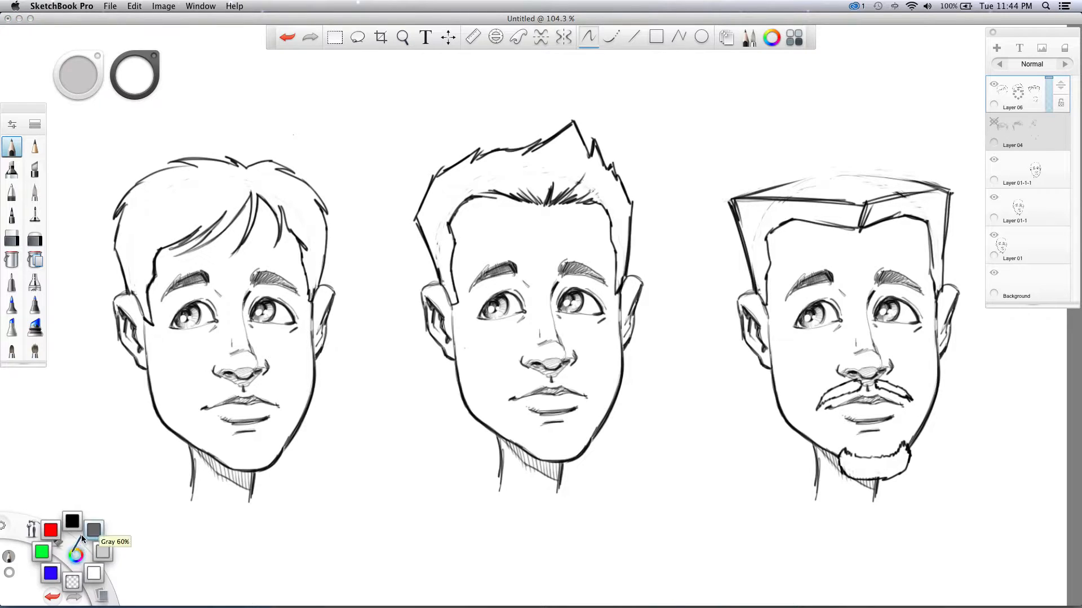
pyautogui.click(75, 517)
pyautogui.moveTo(755, 192)
pyautogui.mouseDown()
pyautogui.moveTo(857, 176)
pyautogui.moveTo(924, 182)
pyautogui.moveTo(950, 228)
pyautogui.moveTo(939, 276)
pyautogui.mouseUp()
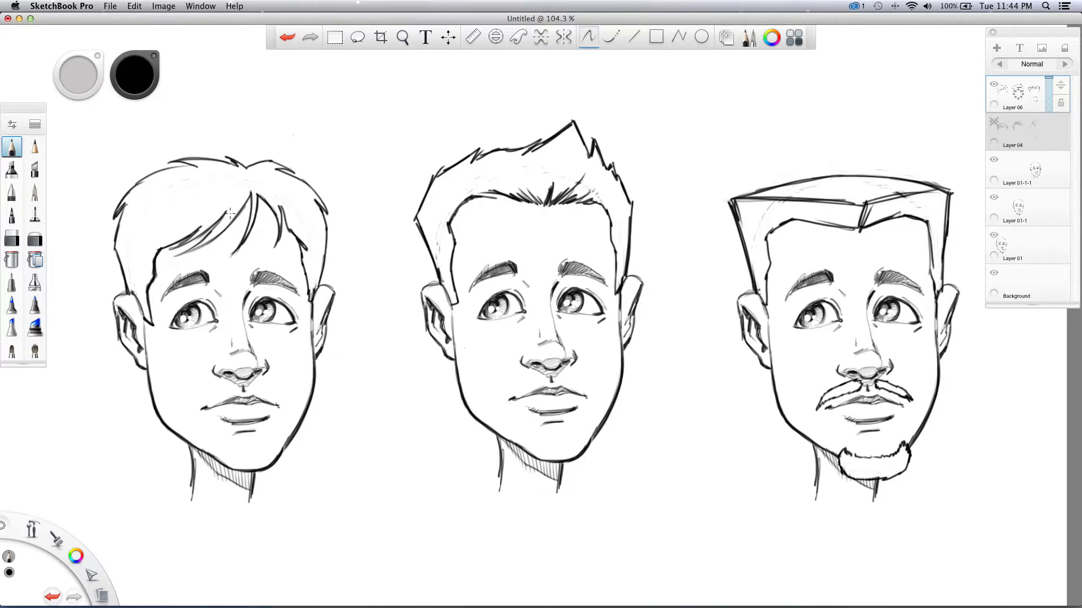
# - Darken the first head's fringe and add fine strands fanning from the parting toward its right-hand side
pyautogui.moveTo(227, 211)
pyautogui.mouseDown()
pyautogui.moveTo(175, 256)
pyautogui.moveTo(202, 244)
pyautogui.moveTo(218, 235)
pyautogui.moveTo(159, 247)
pyautogui.mouseUp()
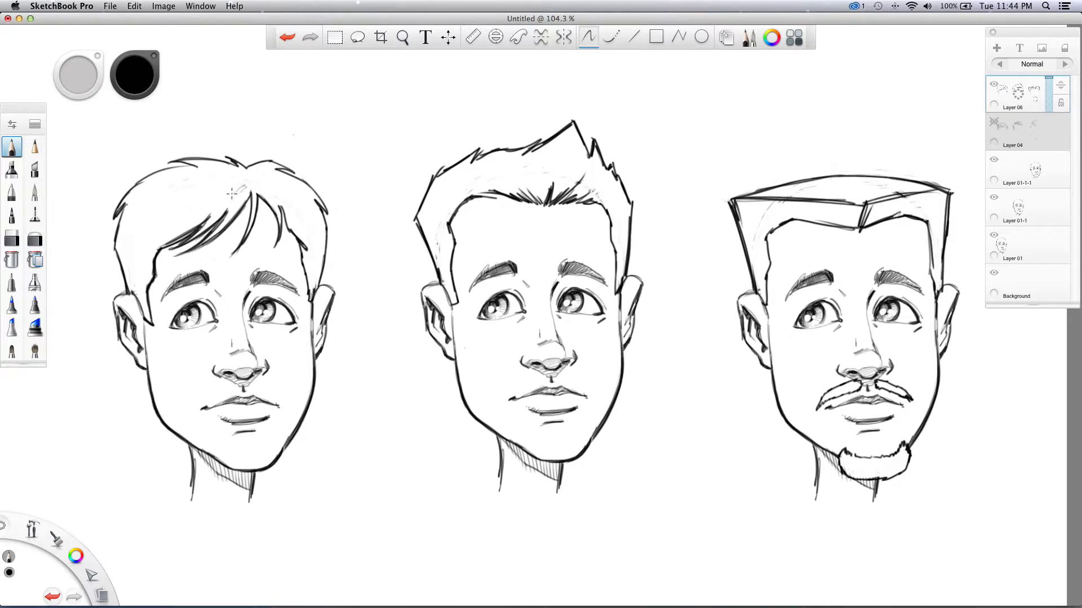
pyautogui.moveTo(247, 171)
pyautogui.mouseDown()
pyautogui.moveTo(232, 181)
pyautogui.moveTo(269, 181)
pyautogui.moveTo(324, 257)
pyautogui.moveTo(321, 247)
pyautogui.mouseUp()
pyautogui.moveTo(320, 246); pyautogui.dragTo(282, 178)
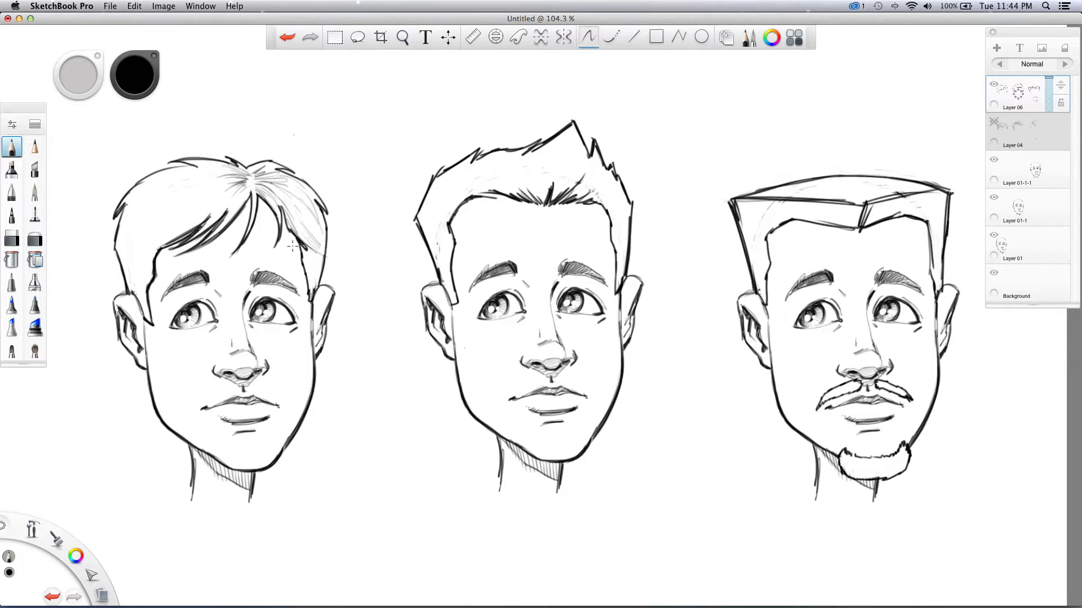
pyautogui.moveTo(308, 249); pyautogui.dragTo(316, 286)
# - Fill the left-hand side of the first head's hair with flowing strands from the parting to the sideburn
pyautogui.moveTo(245, 191)
pyautogui.mouseDown()
pyautogui.moveTo(206, 228)
pyautogui.moveTo(174, 225)
pyautogui.moveTo(130, 263)
pyautogui.mouseUp()
pyautogui.moveTo(155, 252); pyautogui.dragTo(129, 288)
pyautogui.moveTo(146, 281); pyautogui.dragTo(138, 294)
pyautogui.moveTo(148, 239); pyautogui.dragTo(122, 256)
pyautogui.moveTo(176, 219); pyautogui.dragTo(125, 237)
pyautogui.moveTo(194, 203)
pyautogui.mouseDown()
pyautogui.moveTo(227, 183)
pyautogui.moveTo(118, 225)
pyautogui.mouseUp()
pyautogui.moveTo(160, 195); pyautogui.dragTo(128, 214)
pyautogui.moveTo(199, 180)
pyautogui.mouseDown()
pyautogui.moveTo(226, 177)
pyautogui.moveTo(141, 192)
pyautogui.mouseUp()
pyautogui.moveTo(228, 165); pyautogui.dragTo(185, 175)
pyautogui.moveTo(235, 165)
pyautogui.mouseDown()
pyautogui.moveTo(218, 188)
pyautogui.moveTo(179, 199)
pyautogui.moveTo(221, 180)
pyautogui.moveTo(130, 214)
pyautogui.mouseUp()
pyautogui.moveTo(159, 179)
pyautogui.mouseDown()
pyautogui.moveTo(136, 194)
pyautogui.moveTo(148, 192)
pyautogui.moveTo(118, 236)
pyautogui.mouseUp()
pyautogui.moveTo(173, 206)
pyautogui.mouseDown()
pyautogui.moveTo(135, 224)
pyautogui.moveTo(118, 254)
pyautogui.moveTo(131, 237)
pyautogui.moveTo(147, 250)
pyautogui.mouseUp()
pyautogui.moveTo(201, 223)
pyautogui.mouseDown()
pyautogui.moveTo(145, 259)
pyautogui.moveTo(131, 290)
pyautogui.mouseUp()
pyautogui.moveTo(153, 271)
pyautogui.mouseDown()
pyautogui.moveTo(134, 296)
pyautogui.moveTo(142, 308)
pyautogui.mouseUp()
pyautogui.moveTo(150, 296); pyautogui.dragTo(142, 315)
pyautogui.moveTo(145, 251); pyautogui.dragTo(126, 272)
pyautogui.moveTo(156, 239); pyautogui.dragTo(125, 262)
pyautogui.moveTo(136, 251); pyautogui.dragTo(119, 268)
pyautogui.moveTo(138, 243); pyautogui.dragTo(121, 260)
pyautogui.moveTo(125, 247); pyautogui.dragTo(117, 257)
# - Build up strands around the first head's parting and down the right-hand side to the sideburn
pyautogui.moveTo(242, 188); pyautogui.dragTo(226, 212)
pyautogui.moveTo(246, 184)
pyautogui.mouseDown()
pyautogui.moveTo(220, 231)
pyautogui.moveTo(225, 193)
pyautogui.moveTo(243, 183)
pyautogui.moveTo(205, 193)
pyautogui.moveTo(250, 177)
pyautogui.moveTo(214, 172)
pyautogui.moveTo(245, 174)
pyautogui.moveTo(230, 166)
pyautogui.moveTo(245, 158)
pyautogui.moveTo(275, 160)
pyautogui.mouseUp()
pyautogui.moveTo(252, 170)
pyautogui.mouseDown()
pyautogui.moveTo(278, 164)
pyautogui.moveTo(276, 179)
pyautogui.mouseUp()
pyautogui.moveTo(253, 174)
pyautogui.mouseDown()
pyautogui.moveTo(289, 186)
pyautogui.moveTo(278, 215)
pyautogui.moveTo(323, 249)
pyautogui.mouseUp()
pyautogui.moveTo(298, 213)
pyautogui.mouseDown()
pyautogui.moveTo(322, 245)
pyautogui.moveTo(320, 237)
pyautogui.mouseUp()
pyautogui.moveTo(276, 187)
pyautogui.mouseDown()
pyautogui.moveTo(315, 215)
pyautogui.moveTo(297, 189)
pyautogui.moveTo(320, 205)
pyautogui.moveTo(321, 230)
pyautogui.moveTo(289, 208)
pyautogui.moveTo(317, 269)
pyautogui.mouseUp()
pyautogui.moveTo(295, 241); pyautogui.dragTo(319, 291)
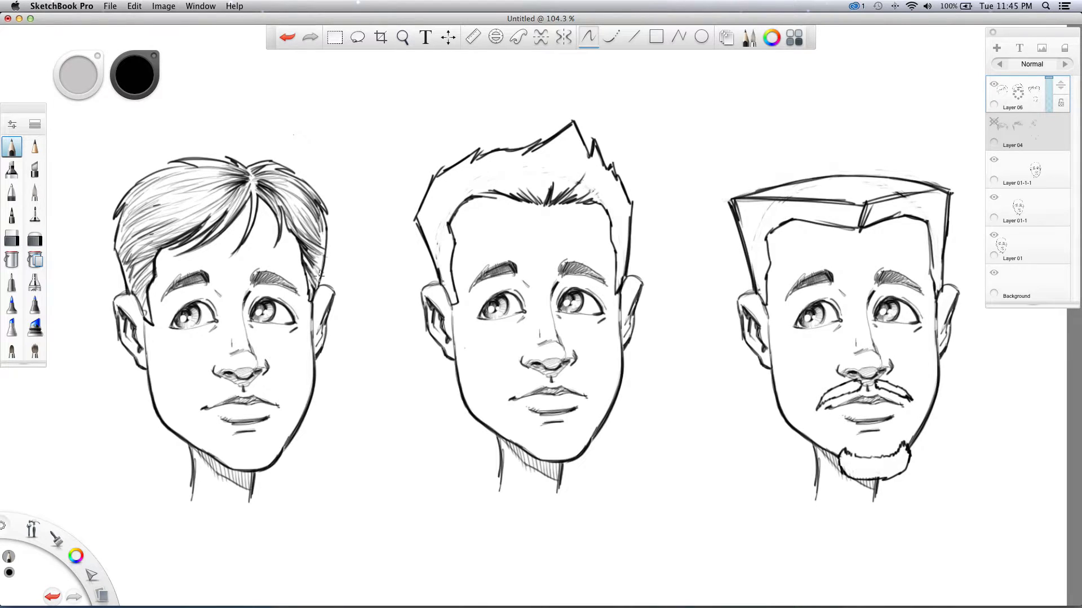
# - Draw long parallel sample strokes in the blank area between the first and second heads and undo them
pyautogui.moveTo(222, 210)
pyautogui.mouseDown()
pyautogui.moveTo(198, 231)
pyautogui.moveTo(240, 190)
pyautogui.moveTo(178, 234)
pyautogui.moveTo(224, 204)
pyautogui.moveTo(198, 223)
pyautogui.mouseUp()
pyautogui.moveTo(337, 117)
pyautogui.mouseDown()
pyautogui.moveTo(352, 258)
pyautogui.moveTo(365, 251)
pyautogui.mouseUp()
pyautogui.moveTo(353, 117); pyautogui.dragTo(376, 259)
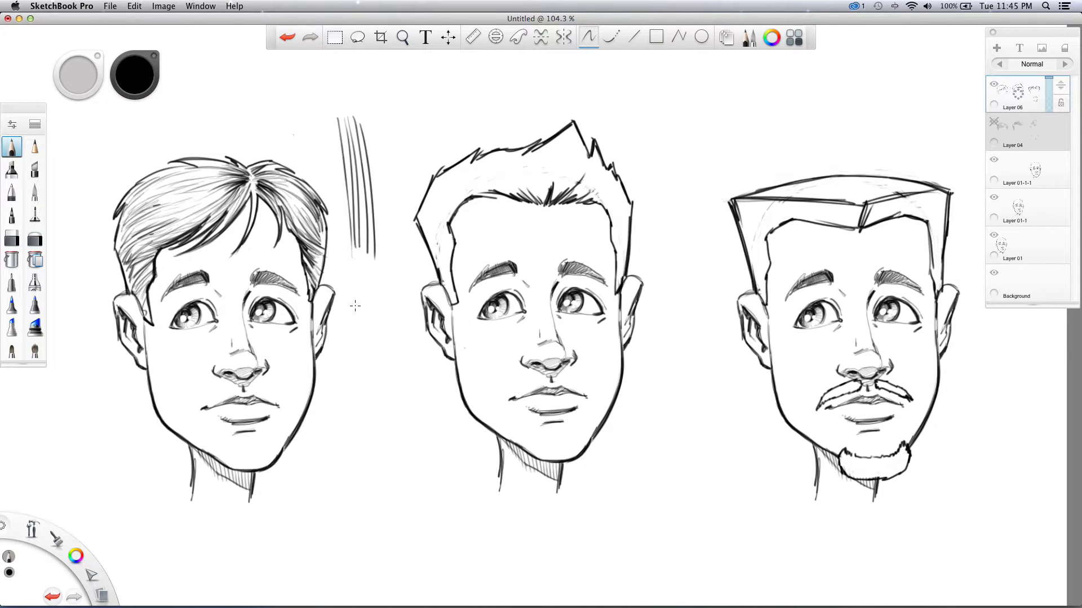
pyautogui.press('super+z')
pyautogui.press('super+z')
pyautogui.press('super+z')
pyautogui.press('super+z')
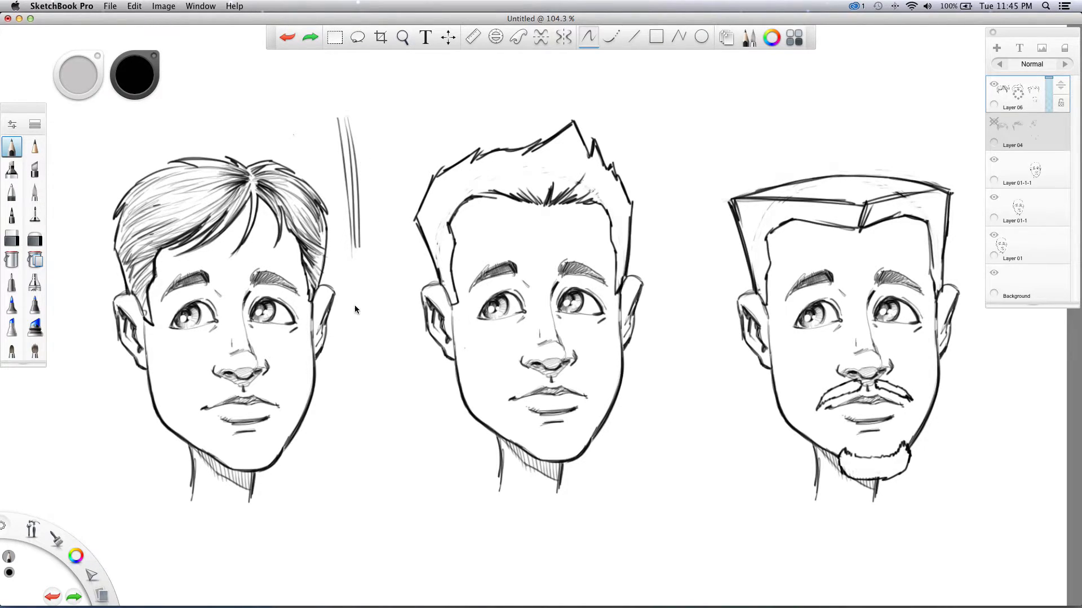
pyautogui.press('super+z')
# - Darken the first head's fringe with black strands flowing from the parting toward the left-hand temple
pyautogui.moveTo(202, 220)
pyautogui.mouseDown()
pyautogui.moveTo(173, 234)
pyautogui.moveTo(204, 216)
pyautogui.moveTo(155, 241)
pyautogui.mouseUp()
pyautogui.moveTo(197, 224)
pyautogui.mouseDown()
pyautogui.moveTo(136, 243)
pyautogui.moveTo(150, 240)
pyautogui.mouseUp()
pyautogui.moveTo(214, 204); pyautogui.dragTo(160, 234)
pyautogui.moveTo(226, 194)
pyautogui.mouseDown()
pyautogui.moveTo(173, 228)
pyautogui.moveTo(188, 217)
pyautogui.mouseUp()
pyautogui.moveTo(232, 190)
pyautogui.mouseDown()
pyautogui.moveTo(196, 207)
pyautogui.moveTo(207, 198)
pyautogui.mouseUp()
pyautogui.moveTo(238, 179); pyautogui.dragTo(209, 195)
pyautogui.moveTo(239, 179)
pyautogui.mouseDown()
pyautogui.moveTo(167, 195)
pyautogui.moveTo(144, 213)
pyautogui.mouseUp()
pyautogui.moveTo(205, 188)
pyautogui.mouseDown()
pyautogui.moveTo(157, 205)
pyautogui.moveTo(157, 219)
pyautogui.moveTo(157, 195)
pyautogui.moveTo(148, 195)
pyautogui.mouseUp()
# - Darken the upper and outer edge of the first head's hair with strands from the crown down the left-hand side
pyautogui.moveTo(198, 169)
pyautogui.mouseDown()
pyautogui.moveTo(150, 194)
pyautogui.moveTo(169, 175)
pyautogui.mouseUp()
pyautogui.moveTo(228, 157); pyautogui.dragTo(188, 167)
pyautogui.moveTo(212, 157)
pyautogui.mouseDown()
pyautogui.moveTo(138, 193)
pyautogui.moveTo(137, 184)
pyautogui.moveTo(123, 209)
pyautogui.mouseUp()
pyautogui.moveTo(169, 182)
pyautogui.mouseDown()
pyautogui.moveTo(121, 223)
pyautogui.moveTo(113, 255)
pyautogui.mouseUp()
pyautogui.moveTo(136, 214)
pyautogui.mouseDown()
pyautogui.moveTo(115, 276)
pyautogui.moveTo(150, 321)
pyautogui.moveTo(126, 266)
pyautogui.mouseUp()
pyautogui.moveTo(159, 230)
pyautogui.mouseDown()
pyautogui.moveTo(127, 257)
pyautogui.moveTo(128, 237)
pyautogui.moveTo(119, 244)
pyautogui.mouseUp()
pyautogui.moveTo(136, 209)
pyautogui.mouseDown()
pyautogui.moveTo(115, 243)
pyautogui.moveTo(123, 217)
pyautogui.mouseUp()
# - Layer more dark strands across the middle of the first head's left-hand hair mass
pyautogui.moveTo(169, 183)
pyautogui.mouseDown()
pyautogui.moveTo(125, 208)
pyautogui.moveTo(129, 198)
pyautogui.mouseUp()
pyautogui.moveTo(191, 165)
pyautogui.mouseDown()
pyautogui.moveTo(169, 173)
pyautogui.moveTo(192, 169)
pyautogui.moveTo(147, 207)
pyautogui.mouseUp()
pyautogui.moveTo(208, 184)
pyautogui.mouseDown()
pyautogui.moveTo(147, 214)
pyautogui.moveTo(181, 198)
pyautogui.moveTo(157, 204)
pyautogui.moveTo(163, 189)
pyautogui.moveTo(149, 236)
pyautogui.moveTo(169, 227)
pyautogui.moveTo(130, 238)
pyautogui.moveTo(131, 223)
pyautogui.mouseUp()
pyautogui.moveTo(167, 189); pyautogui.dragTo(127, 223)
pyautogui.moveTo(173, 187); pyautogui.dragTo(136, 207)
pyautogui.moveTo(194, 168)
pyautogui.mouseDown()
pyautogui.moveTo(162, 191)
pyautogui.moveTo(165, 205)
pyautogui.mouseUp()
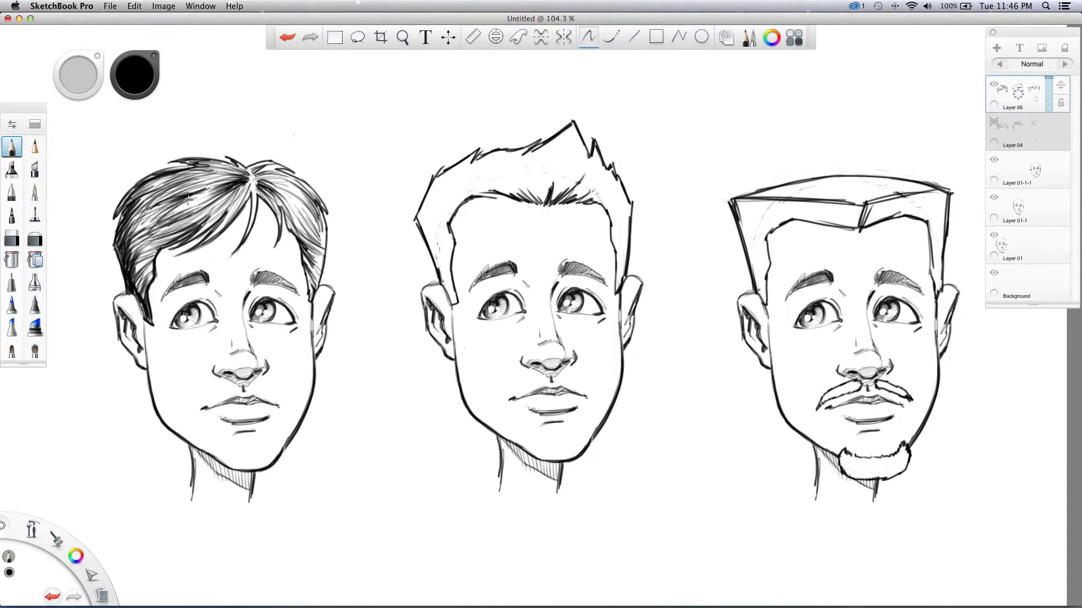
# - Deepen the first head's left-hand sideburn and lower fringe with strands, plus a few more below the crown
pyautogui.moveTo(204, 208)
pyautogui.mouseDown()
pyautogui.moveTo(134, 242)
pyautogui.moveTo(135, 266)
pyautogui.mouseUp()
pyautogui.moveTo(174, 236)
pyautogui.mouseDown()
pyautogui.moveTo(140, 265)
pyautogui.moveTo(146, 294)
pyautogui.mouseUp()
pyautogui.moveTo(194, 195)
pyautogui.mouseDown()
pyautogui.moveTo(162, 217)
pyautogui.moveTo(182, 195)
pyautogui.mouseUp()
pyautogui.moveTo(222, 173)
pyautogui.mouseDown()
pyautogui.moveTo(168, 187)
pyautogui.moveTo(144, 216)
pyautogui.mouseUp()
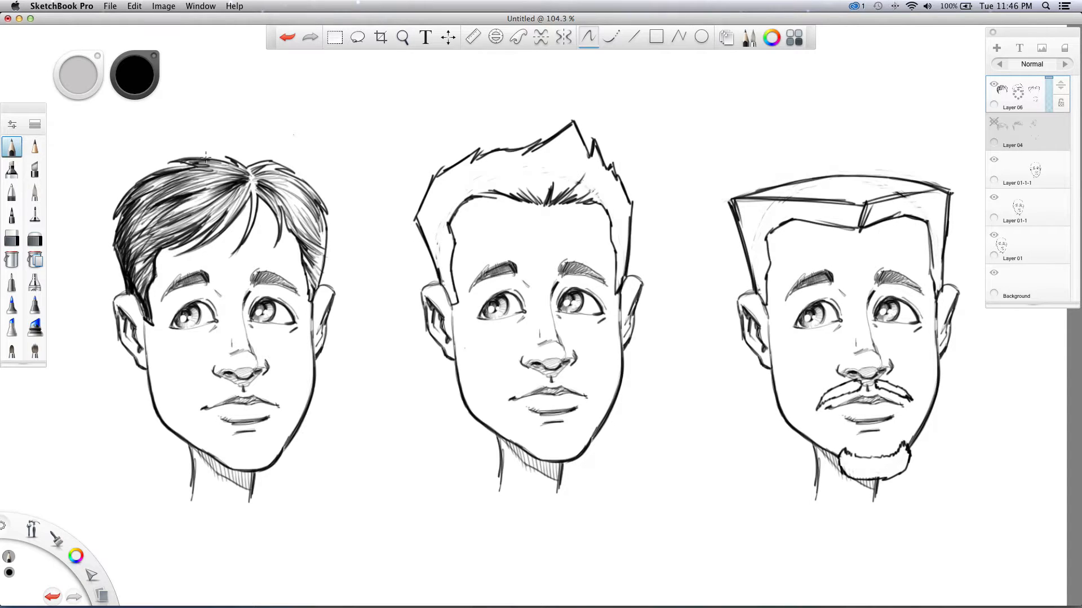
pyautogui.moveTo(183, 198)
pyautogui.mouseDown()
pyautogui.moveTo(150, 232)
pyautogui.moveTo(165, 225)
pyautogui.mouseUp()
# - Darken the first head's right-hand hair from the parting to the sideburn and reinforce the left-hand outer contour
pyautogui.moveTo(241, 188)
pyautogui.mouseDown()
pyautogui.moveTo(217, 212)
pyautogui.moveTo(228, 213)
pyautogui.moveTo(214, 173)
pyautogui.moveTo(185, 160)
pyautogui.moveTo(251, 176)
pyautogui.moveTo(268, 162)
pyautogui.moveTo(290, 186)
pyautogui.moveTo(257, 213)
pyautogui.mouseUp()
pyautogui.moveTo(285, 215)
pyautogui.mouseDown()
pyautogui.moveTo(318, 247)
pyautogui.moveTo(289, 214)
pyautogui.moveTo(316, 254)
pyautogui.moveTo(314, 297)
pyautogui.mouseUp()
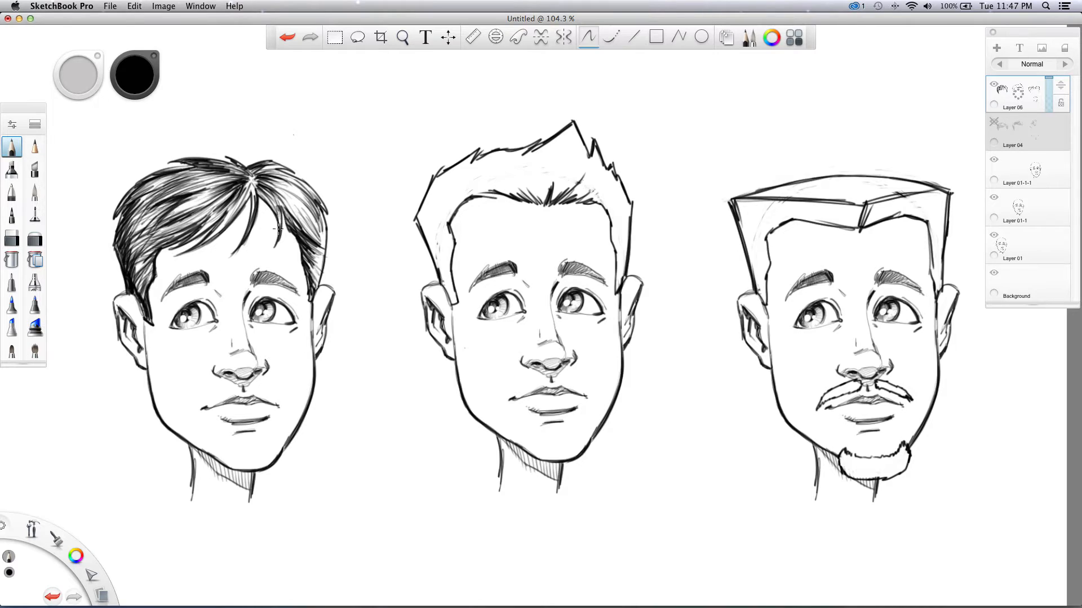
pyautogui.moveTo(278, 228)
pyautogui.mouseDown()
pyautogui.moveTo(257, 188)
pyautogui.moveTo(289, 190)
pyautogui.mouseUp()
pyautogui.moveTo(264, 176); pyautogui.dragTo(285, 180)
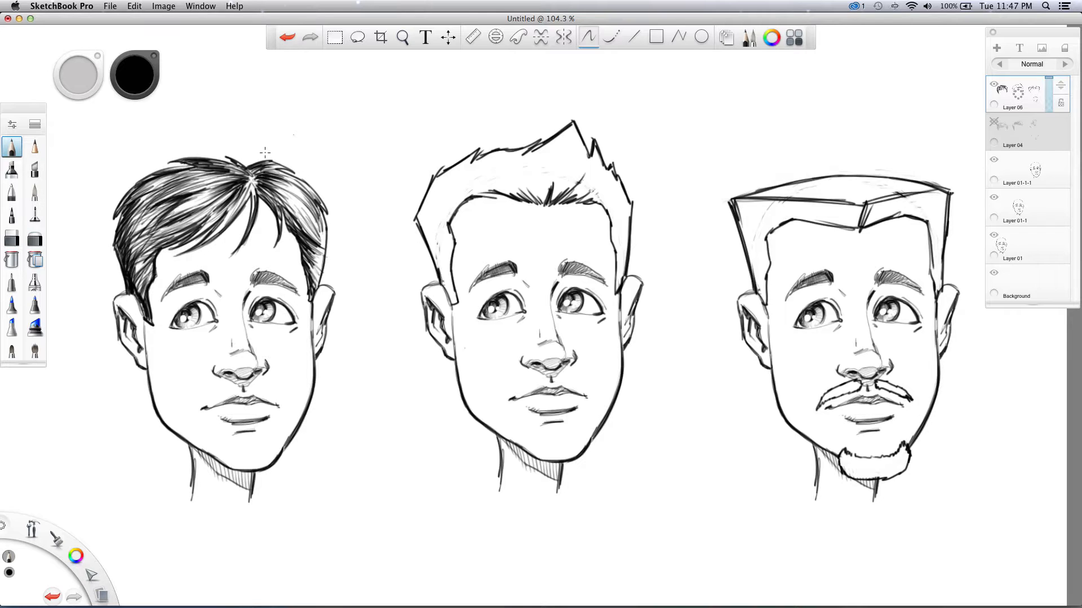
pyautogui.moveTo(135, 288)
pyautogui.mouseDown()
pyautogui.moveTo(152, 276)
pyautogui.moveTo(145, 211)
pyautogui.moveTo(127, 271)
pyautogui.moveTo(160, 221)
pyautogui.moveTo(136, 233)
pyautogui.moveTo(162, 204)
pyautogui.moveTo(129, 220)
pyautogui.moveTo(172, 170)
pyautogui.mouseUp()
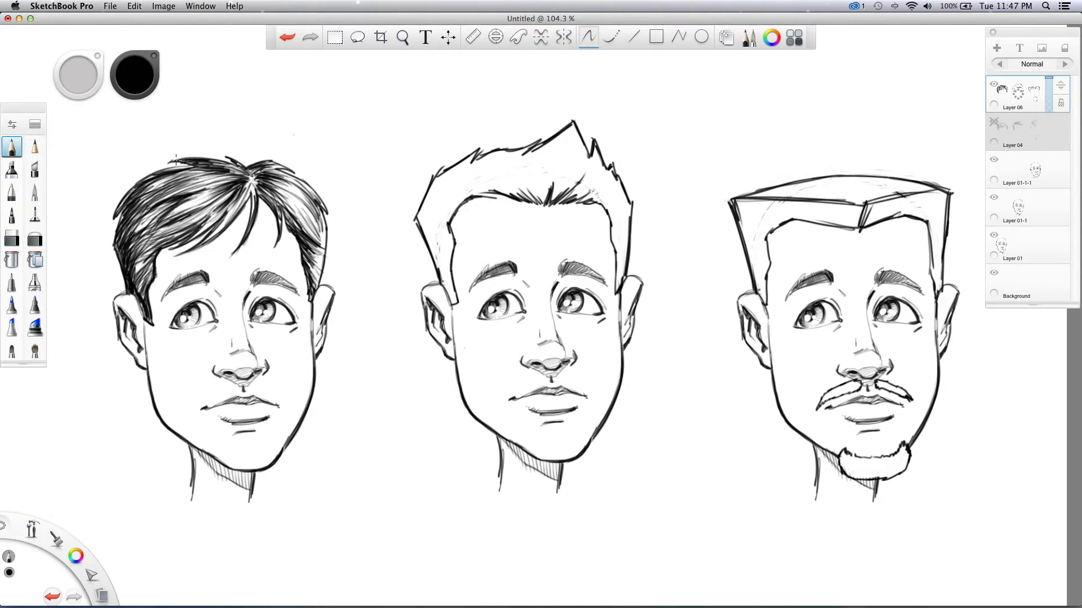
pyautogui.moveTo(269, 187)
pyautogui.mouseDown()
pyautogui.moveTo(316, 237)
pyautogui.moveTo(275, 176)
pyautogui.moveTo(315, 200)
pyautogui.mouseUp()
pyautogui.moveTo(266, 168)
pyautogui.mouseDown()
pyautogui.moveTo(314, 194)
pyautogui.moveTo(322, 238)
pyautogui.mouseUp()
pyautogui.moveTo(284, 204)
pyautogui.mouseDown()
pyautogui.moveTo(327, 244)
pyautogui.moveTo(325, 284)
pyautogui.mouseUp()
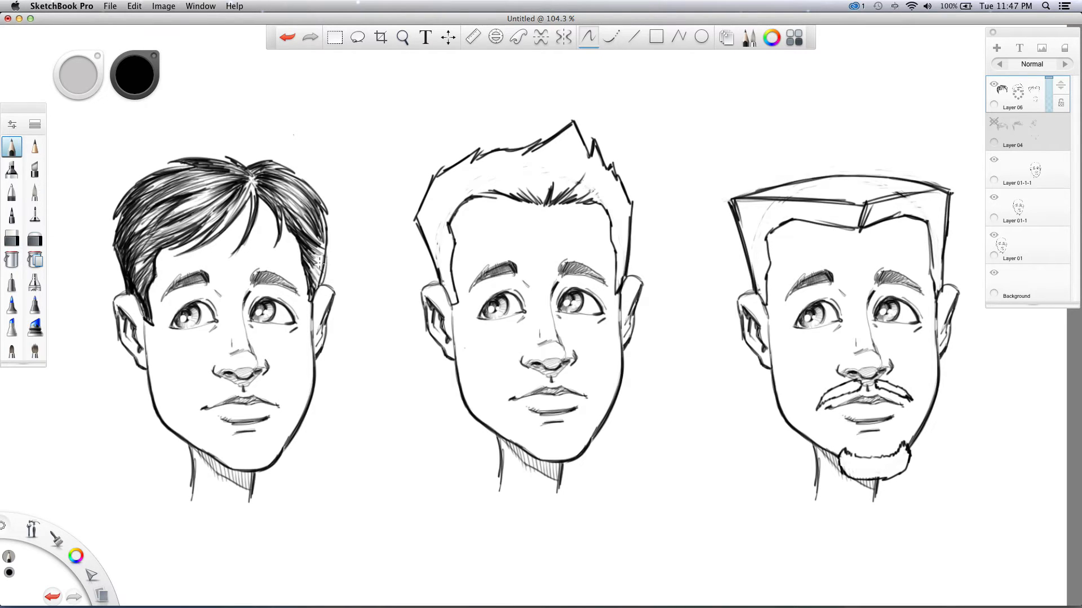
# - Add white highlight strands around the first head's parting and across both sides of the hair
pyautogui.moveTo(76, 557); pyautogui.dragTo(97, 582)
pyautogui.moveTo(239, 175)
pyautogui.mouseDown()
pyautogui.moveTo(227, 169)
pyautogui.moveTo(245, 176)
pyautogui.moveTo(245, 190)
pyautogui.mouseUp()
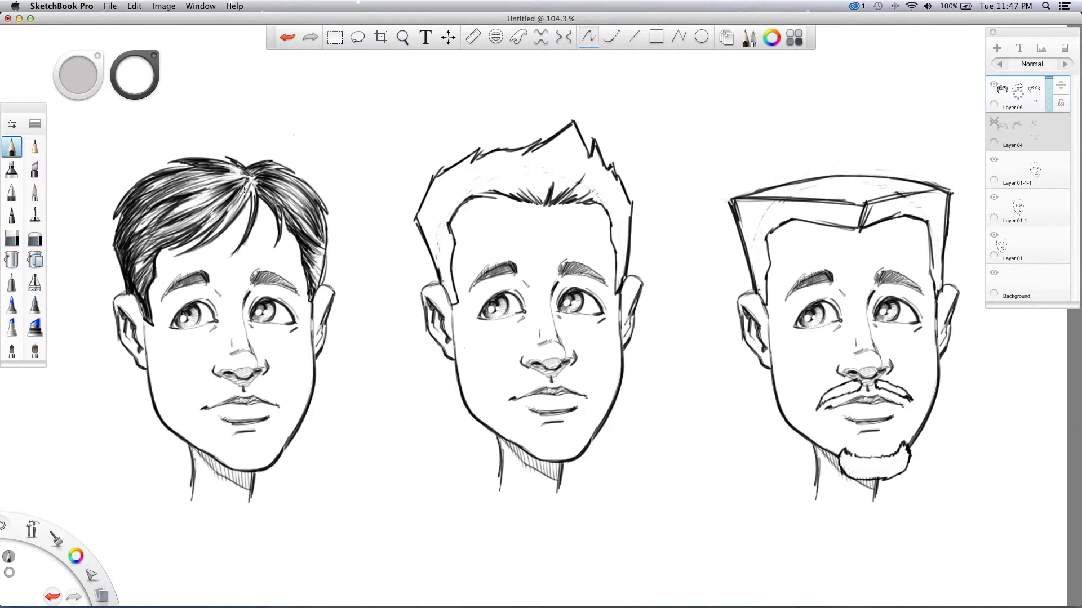
pyautogui.moveTo(177, 184)
pyautogui.mouseDown()
pyautogui.moveTo(151, 185)
pyautogui.moveTo(212, 186)
pyautogui.moveTo(187, 195)
pyautogui.moveTo(183, 209)
pyautogui.moveTo(213, 209)
pyautogui.mouseUp()
pyautogui.moveTo(279, 177)
pyautogui.mouseDown()
pyautogui.moveTo(310, 193)
pyautogui.moveTo(292, 181)
pyautogui.moveTo(307, 192)
pyautogui.moveTo(291, 182)
pyautogui.moveTo(301, 202)
pyautogui.moveTo(277, 187)
pyautogui.moveTo(296, 203)
pyautogui.moveTo(285, 199)
pyautogui.moveTo(289, 208)
pyautogui.moveTo(264, 192)
pyautogui.moveTo(318, 223)
pyautogui.moveTo(309, 196)
pyautogui.moveTo(308, 244)
pyautogui.mouseUp()
pyautogui.moveTo(284, 180)
pyautogui.mouseDown()
pyautogui.moveTo(266, 161)
pyautogui.moveTo(203, 177)
pyautogui.moveTo(233, 172)
pyautogui.moveTo(202, 163)
pyautogui.moveTo(224, 162)
pyautogui.moveTo(212, 154)
pyautogui.moveTo(231, 175)
pyautogui.moveTo(188, 182)
pyautogui.moveTo(227, 188)
pyautogui.moveTo(214, 195)
pyautogui.moveTo(239, 206)
pyautogui.mouseUp()
pyautogui.moveTo(155, 199)
pyautogui.mouseDown()
pyautogui.moveTo(187, 180)
pyautogui.moveTo(148, 186)
pyautogui.moveTo(192, 171)
pyautogui.moveTo(147, 202)
pyautogui.moveTo(164, 195)
pyautogui.moveTo(165, 209)
pyautogui.moveTo(138, 252)
pyautogui.mouseUp()
pyautogui.moveTo(178, 219)
pyautogui.mouseDown()
pyautogui.moveTo(141, 250)
pyautogui.moveTo(157, 237)
pyautogui.mouseUp()
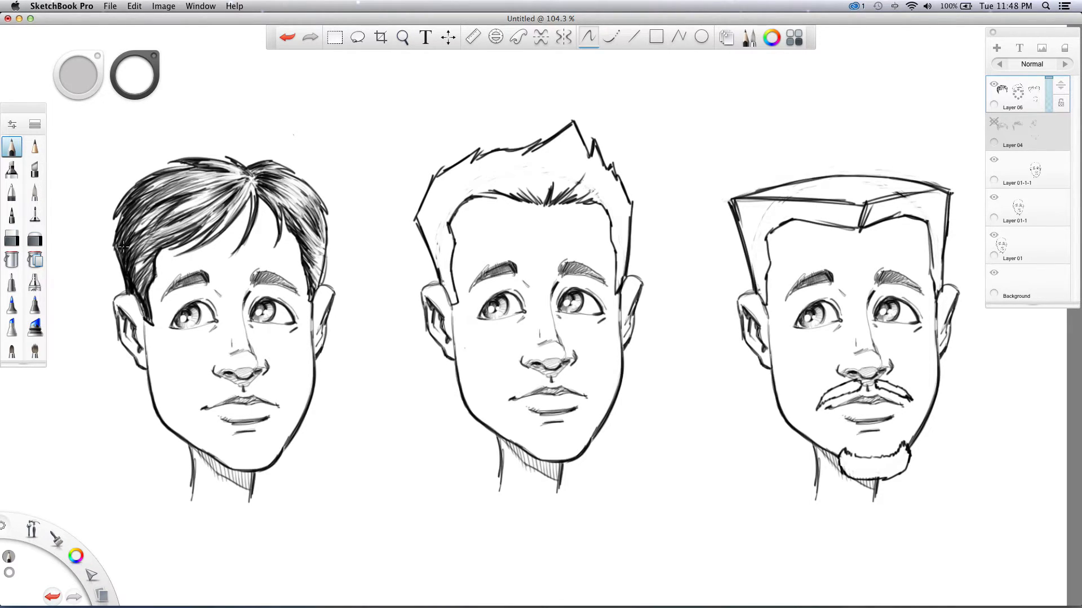
# - Return to black and add strands along the first head's left-hand side from the crown to the sideburn
pyautogui.moveTo(76, 556); pyautogui.dragTo(85, 523)
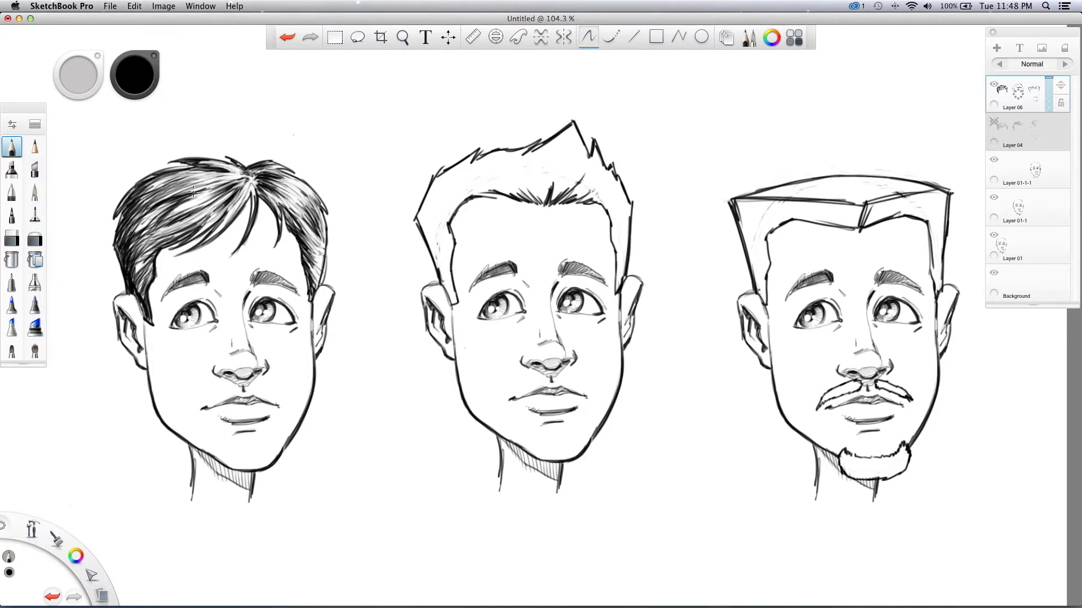
pyautogui.moveTo(154, 203)
pyautogui.mouseDown()
pyautogui.moveTo(194, 180)
pyautogui.moveTo(147, 193)
pyautogui.moveTo(198, 173)
pyautogui.mouseUp()
pyautogui.moveTo(164, 178); pyautogui.dragTo(216, 168)
pyautogui.moveTo(143, 209); pyautogui.dragTo(164, 192)
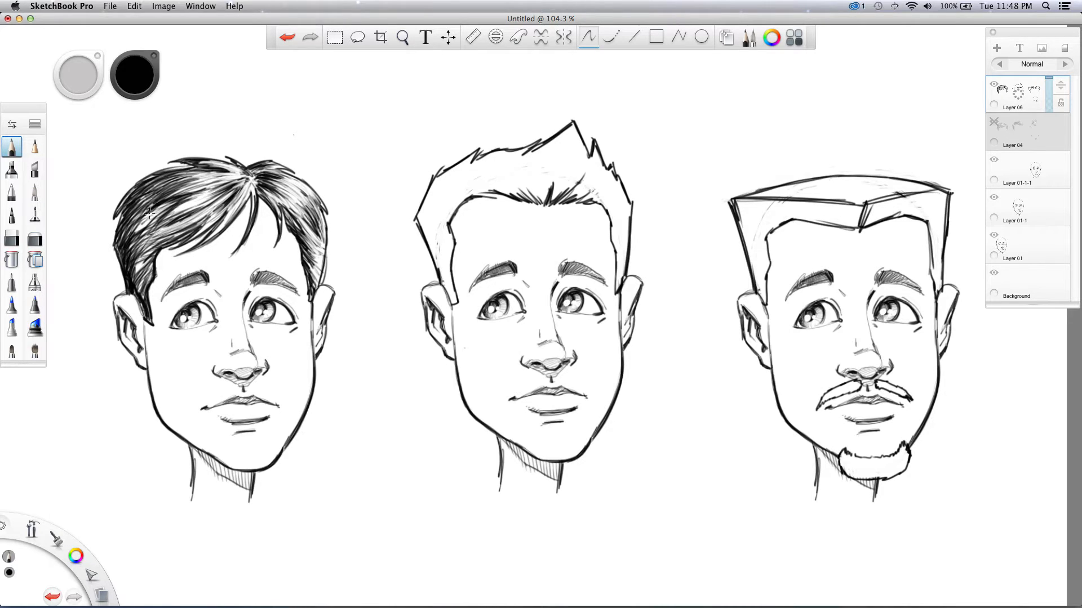
pyautogui.moveTo(142, 230); pyautogui.dragTo(165, 209)
pyautogui.moveTo(136, 257)
pyautogui.mouseDown()
pyautogui.moveTo(155, 225)
pyautogui.moveTo(157, 244)
pyautogui.mouseUp()
pyautogui.moveTo(141, 292)
pyautogui.mouseDown()
pyautogui.moveTo(150, 217)
pyautogui.moveTo(140, 214)
pyautogui.mouseUp()
# - Deepen the right-hand side of the first head's hair with black strands between the parting and the ear
pyautogui.moveTo(275, 200)
pyautogui.mouseDown()
pyautogui.moveTo(255, 184)
pyautogui.moveTo(255, 174)
pyautogui.moveTo(271, 178)
pyautogui.moveTo(258, 168)
pyautogui.moveTo(272, 165)
pyautogui.moveTo(247, 169)
pyautogui.moveTo(251, 158)
pyautogui.mouseUp()
pyautogui.moveTo(312, 241); pyautogui.dragTo(285, 207)
pyautogui.moveTo(307, 218)
pyautogui.mouseDown()
pyautogui.moveTo(279, 203)
pyautogui.moveTo(281, 223)
pyautogui.moveTo(264, 192)
pyautogui.mouseUp()
pyautogui.moveTo(292, 229)
pyautogui.mouseDown()
pyautogui.moveTo(282, 211)
pyautogui.moveTo(294, 229)
pyautogui.mouseUp()
pyautogui.moveTo(317, 251); pyautogui.dragTo(287, 207)
pyautogui.moveTo(304, 222)
pyautogui.mouseDown()
pyautogui.moveTo(283, 199)
pyautogui.moveTo(314, 229)
pyautogui.moveTo(300, 191)
pyautogui.moveTo(313, 209)
pyautogui.moveTo(285, 174)
pyautogui.mouseUp()
pyautogui.moveTo(318, 205); pyautogui.dragTo(298, 187)
# - Thicken the dark strands over the first head's left-hand crown and temple, leaving highlights near the parting
pyautogui.moveTo(167, 220)
pyautogui.mouseDown()
pyautogui.moveTo(187, 188)
pyautogui.moveTo(160, 194)
pyautogui.moveTo(212, 170)
pyautogui.mouseUp()
pyautogui.moveTo(154, 188); pyautogui.dragTo(197, 169)
pyautogui.moveTo(154, 237)
pyautogui.mouseDown()
pyautogui.moveTo(213, 211)
pyautogui.moveTo(189, 226)
pyautogui.mouseUp()
pyautogui.moveTo(143, 253)
pyautogui.mouseDown()
pyautogui.moveTo(181, 233)
pyautogui.moveTo(158, 233)
pyautogui.mouseUp()
pyautogui.moveTo(130, 266); pyautogui.dragTo(158, 230)
pyautogui.moveTo(129, 258); pyautogui.dragTo(157, 214)
pyautogui.moveTo(139, 230)
pyautogui.mouseDown()
pyautogui.moveTo(163, 207)
pyautogui.moveTo(163, 186)
pyautogui.mouseUp()
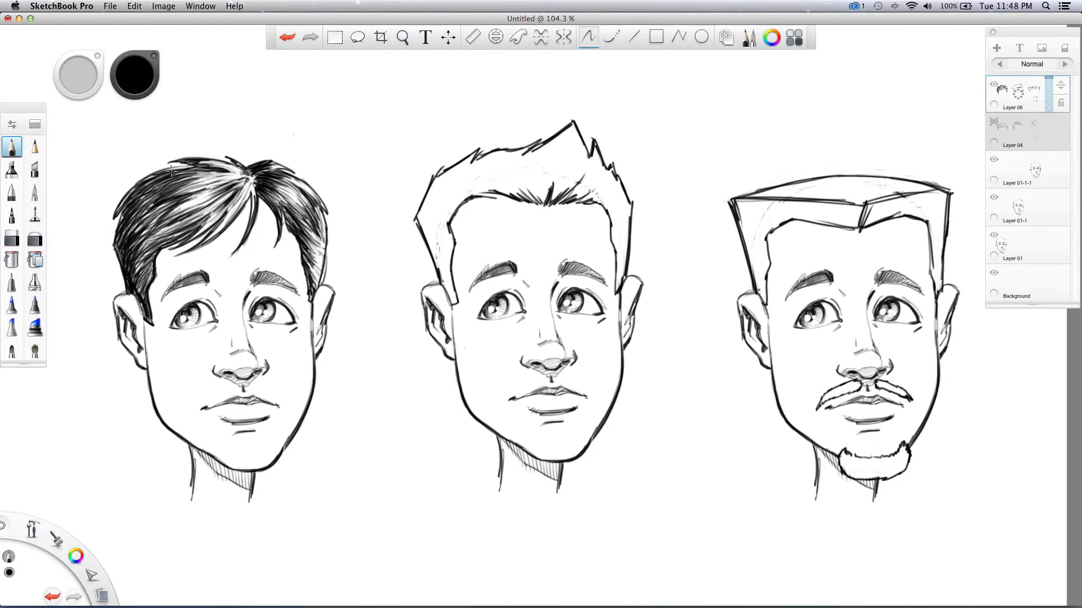
# - Add pointed black strands to the tips of the first head's fringe on both sides of the parting
pyautogui.moveTo(237, 195); pyautogui.dragTo(204, 241)
pyautogui.moveTo(230, 212); pyautogui.dragTo(199, 247)
pyautogui.moveTo(222, 229); pyautogui.dragTo(204, 244)
pyautogui.moveTo(253, 189)
pyautogui.mouseDown()
pyautogui.moveTo(208, 254)
pyautogui.moveTo(265, 237)
pyautogui.moveTo(266, 220)
pyautogui.mouseUp()
pyautogui.moveTo(264, 218)
pyautogui.mouseDown()
pyautogui.moveTo(245, 243)
pyautogui.moveTo(268, 225)
pyautogui.mouseUp()
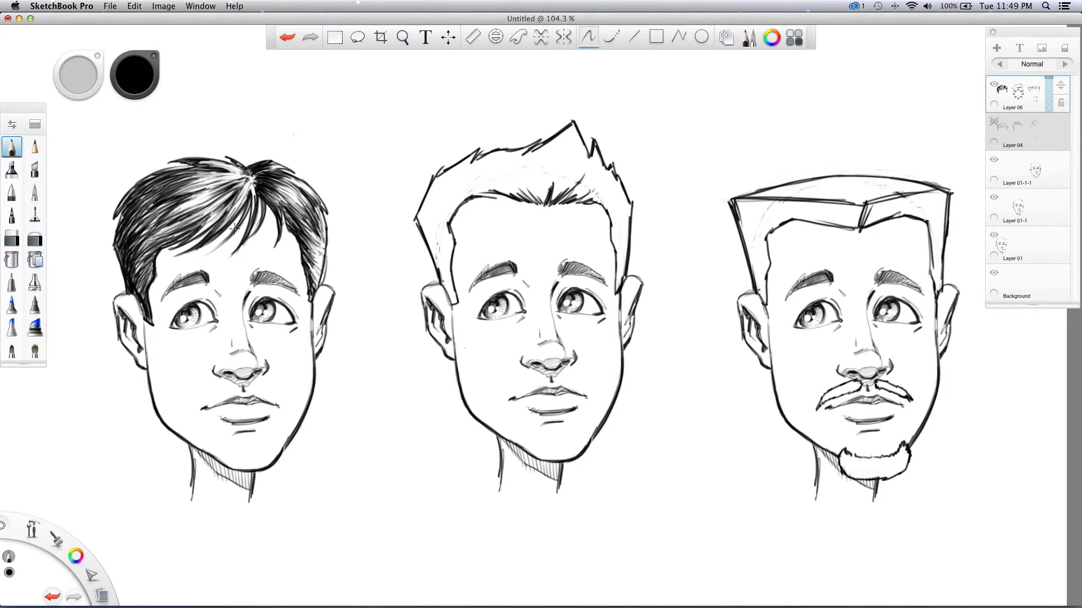
# - Add stray hairs above the first head's parting and extra dark strands down both sides
pyautogui.moveTo(246, 170); pyautogui.dragTo(271, 153)
pyautogui.moveTo(161, 181); pyautogui.dragTo(140, 199)
pyautogui.moveTo(157, 182)
pyautogui.mouseDown()
pyautogui.moveTo(138, 199)
pyautogui.moveTo(149, 208)
pyautogui.moveTo(142, 263)
pyautogui.mouseUp()
pyautogui.moveTo(155, 252); pyautogui.dragTo(142, 296)
pyautogui.moveTo(300, 249)
pyautogui.mouseDown()
pyautogui.moveTo(318, 288)
pyautogui.moveTo(322, 260)
pyautogui.mouseUp()
pyautogui.moveTo(312, 230); pyautogui.dragTo(324, 253)
# - Add fine light grey and white highlight strands to the left-hand side of the first head's hair
pyautogui.moveTo(76, 556); pyautogui.dragTo(101, 573)
pyautogui.moveTo(169, 190); pyautogui.dragTo(138, 204)
pyautogui.moveTo(164, 192); pyautogui.dragTo(141, 218)
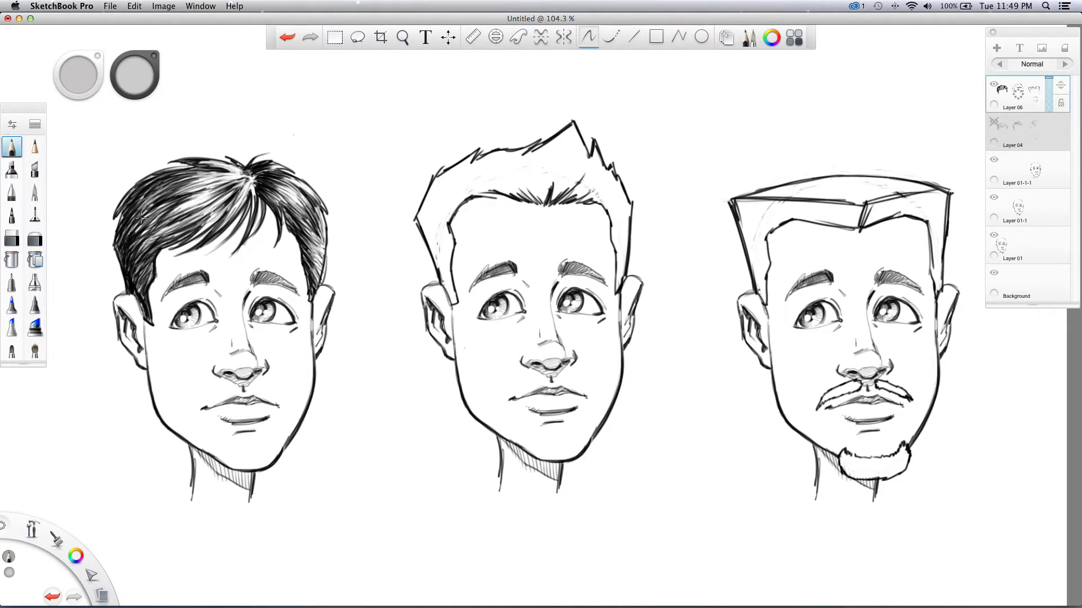
pyautogui.moveTo(76, 555); pyautogui.dragTo(90, 562)
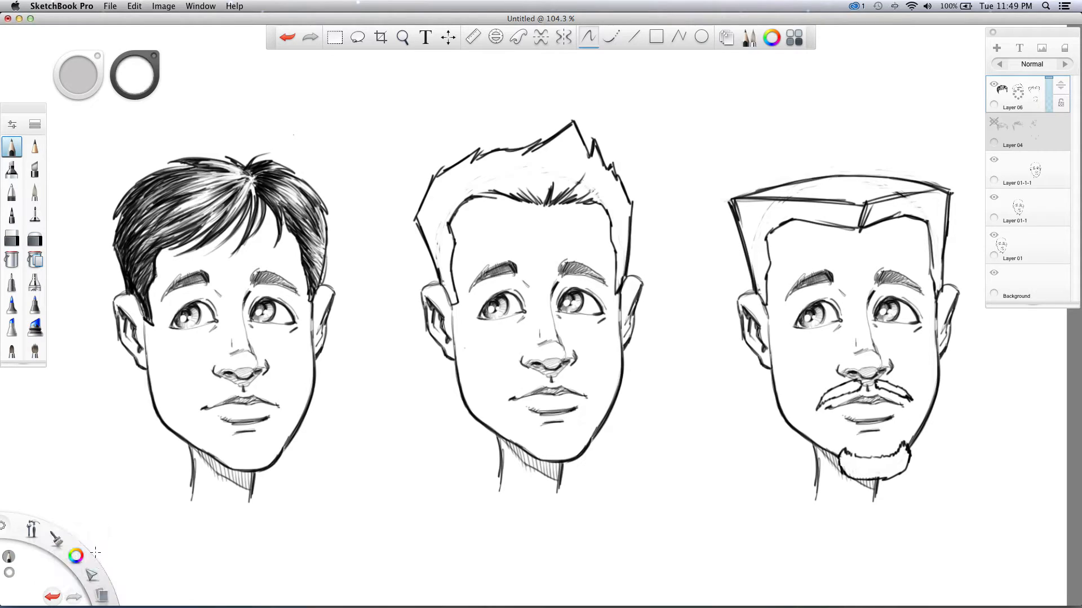
pyautogui.moveTo(162, 186)
pyautogui.mouseDown()
pyautogui.moveTo(141, 199)
pyautogui.moveTo(127, 249)
pyautogui.moveTo(143, 290)
pyautogui.mouseUp()
pyautogui.moveTo(136, 216); pyautogui.dragTo(126, 234)
pyautogui.moveTo(205, 171)
pyautogui.mouseDown()
pyautogui.moveTo(179, 180)
pyautogui.moveTo(184, 173)
pyautogui.mouseUp()
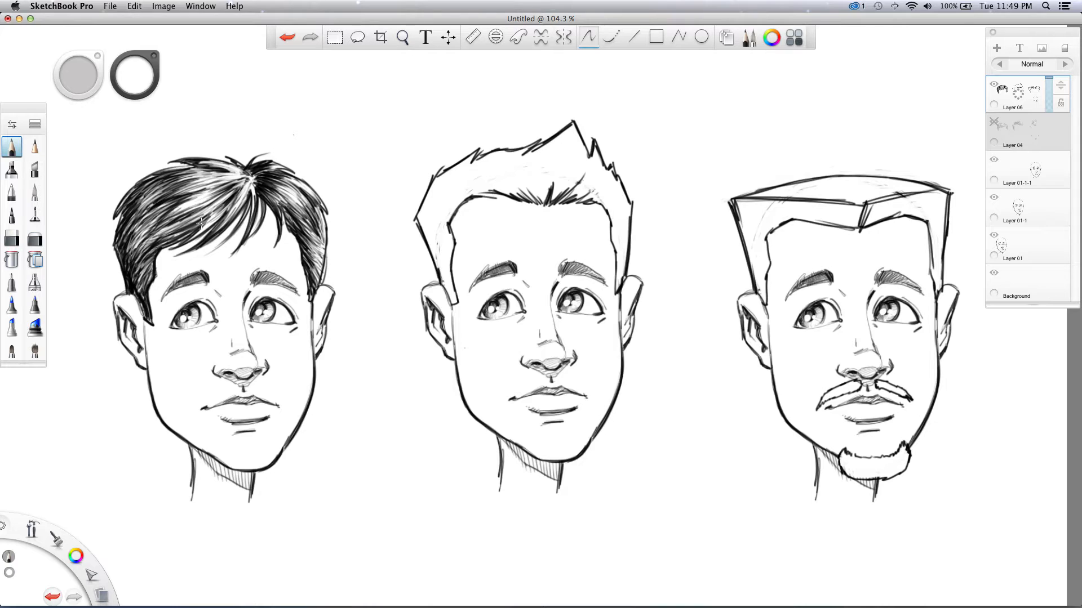
# - Outline black shadow shapes on the second head's left-hand temple and among the spikes above the hairline
pyautogui.moveTo(75, 556); pyautogui.dragTo(85, 519)
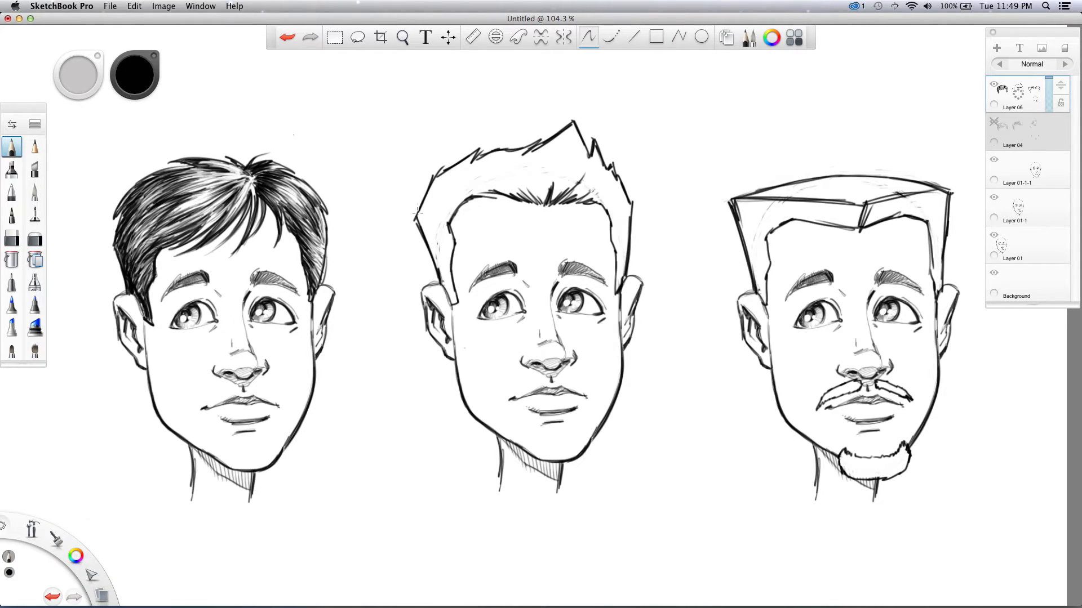
pyautogui.moveTo(417, 218); pyautogui.dragTo(450, 250)
pyautogui.moveTo(458, 302)
pyautogui.mouseDown()
pyautogui.moveTo(426, 222)
pyautogui.moveTo(455, 254)
pyautogui.mouseUp()
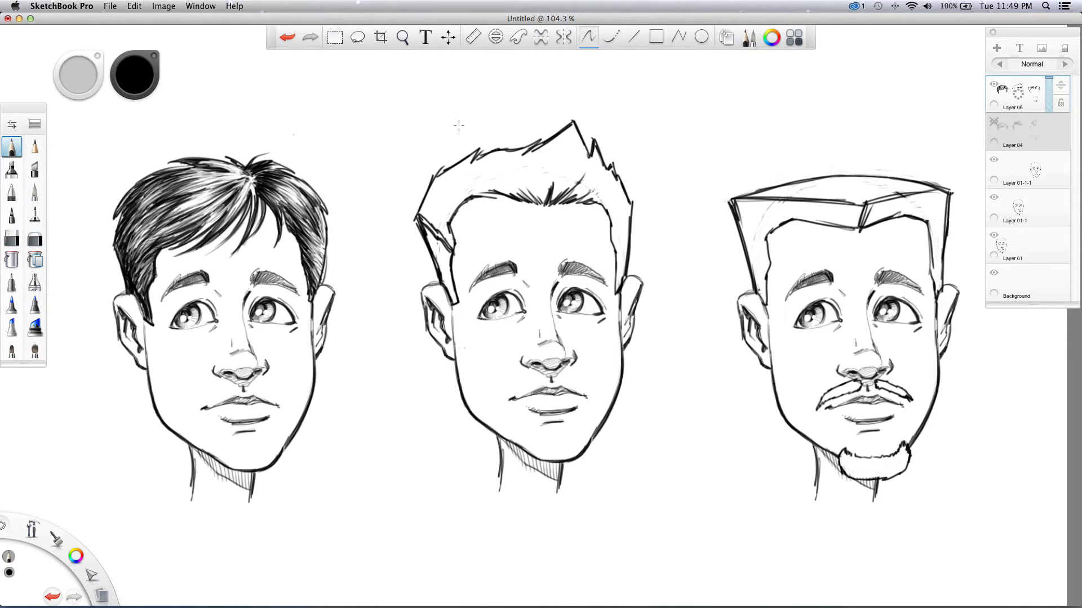
pyautogui.moveTo(522, 157)
pyautogui.mouseDown()
pyautogui.moveTo(562, 134)
pyautogui.moveTo(541, 200)
pyautogui.moveTo(497, 196)
pyautogui.moveTo(490, 166)
pyautogui.moveTo(499, 177)
pyautogui.moveTo(527, 156)
pyautogui.mouseUp()
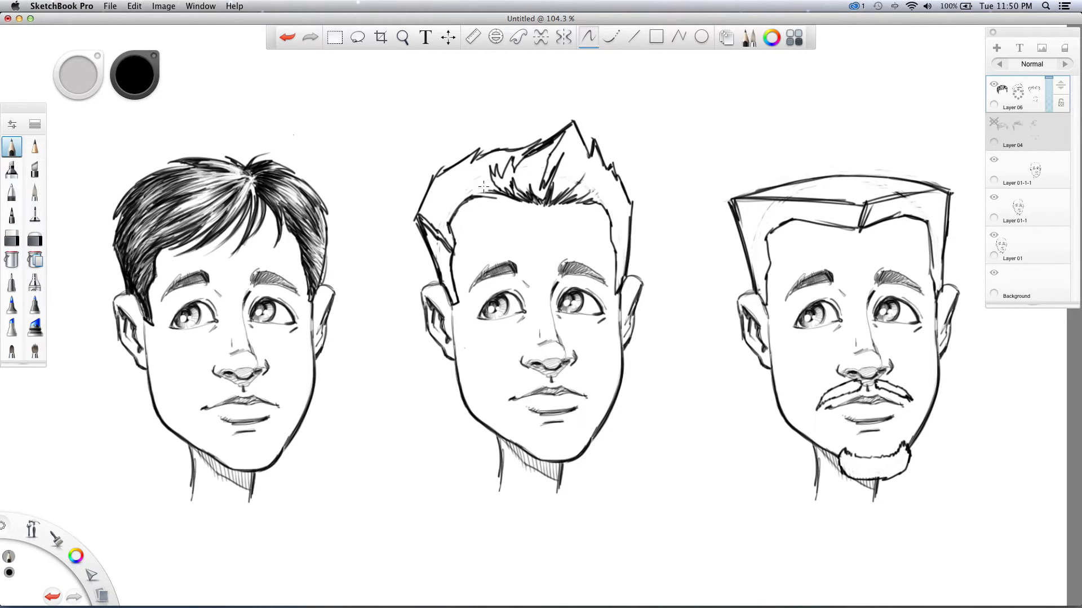
pyautogui.moveTo(488, 189)
pyautogui.mouseDown()
pyautogui.moveTo(467, 172)
pyautogui.moveTo(492, 196)
pyautogui.mouseUp()
# - Flood fill the second head's temple shadow and the shadow shapes beneath the tall spike with black
pyautogui.click(73, 557)
pyautogui.click(12, 259)
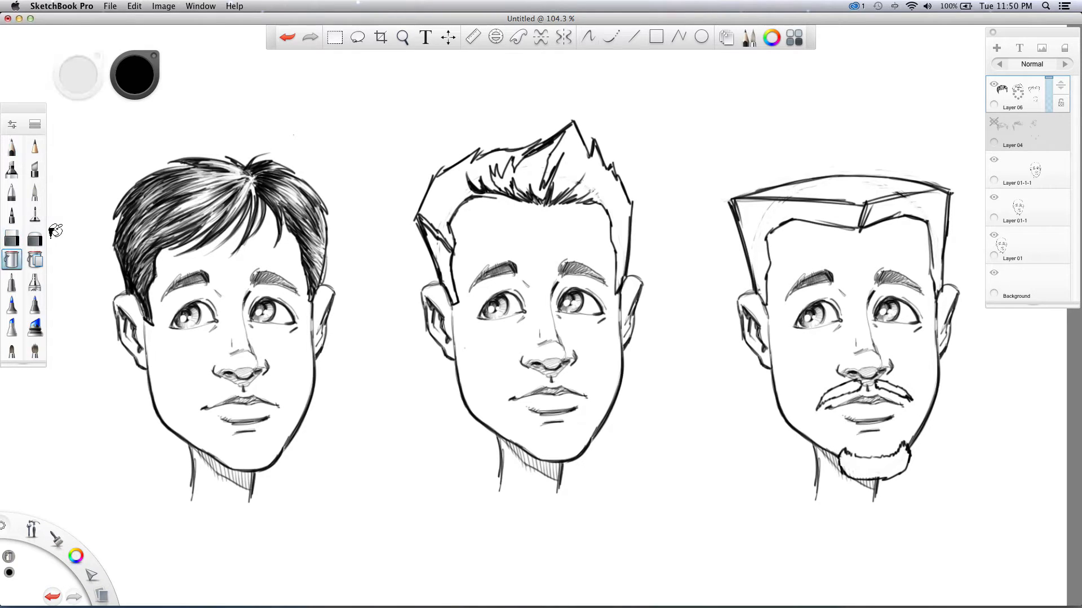
pyautogui.click(449, 248)
pyautogui.click(502, 179)
pyautogui.click(512, 172)
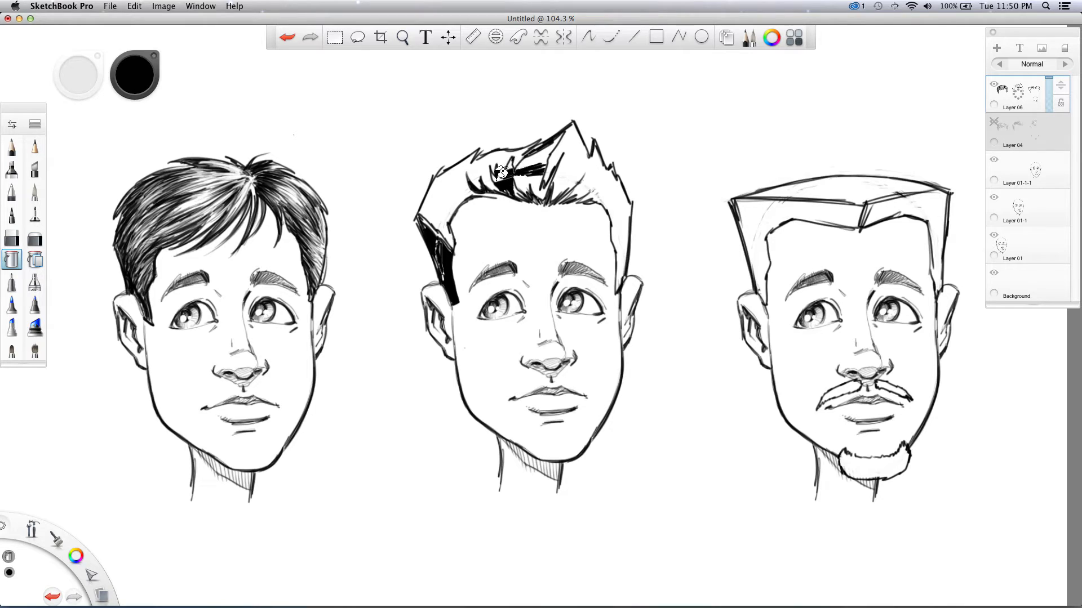
pyautogui.click(525, 179)
pyautogui.click(540, 156)
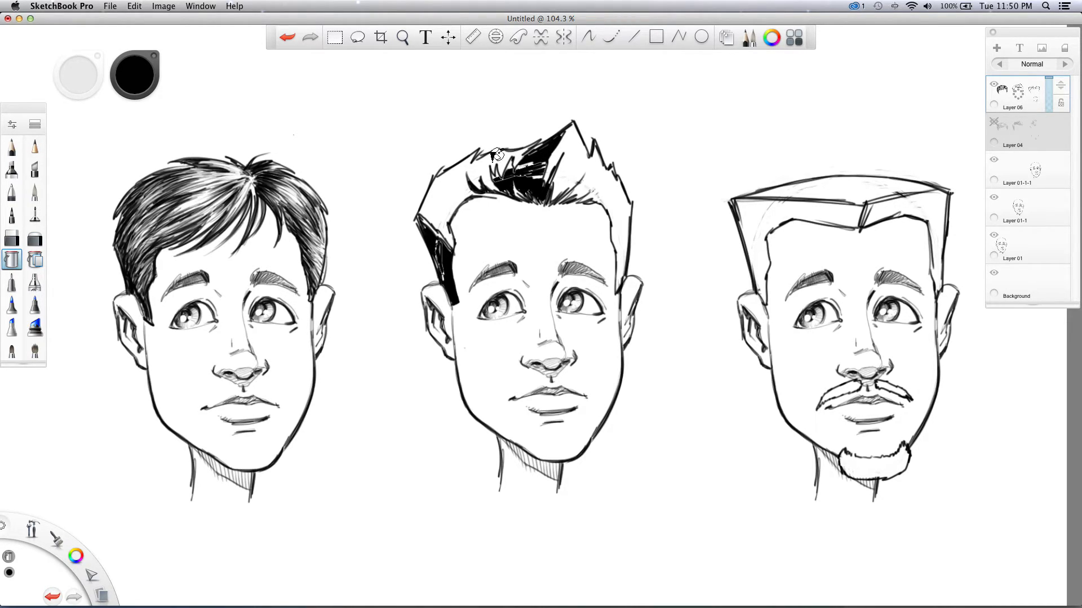
# - Cover the white gaps in the second head's filled shadows with the pencil and feather the temple shadow's edge
pyautogui.click(11, 147)
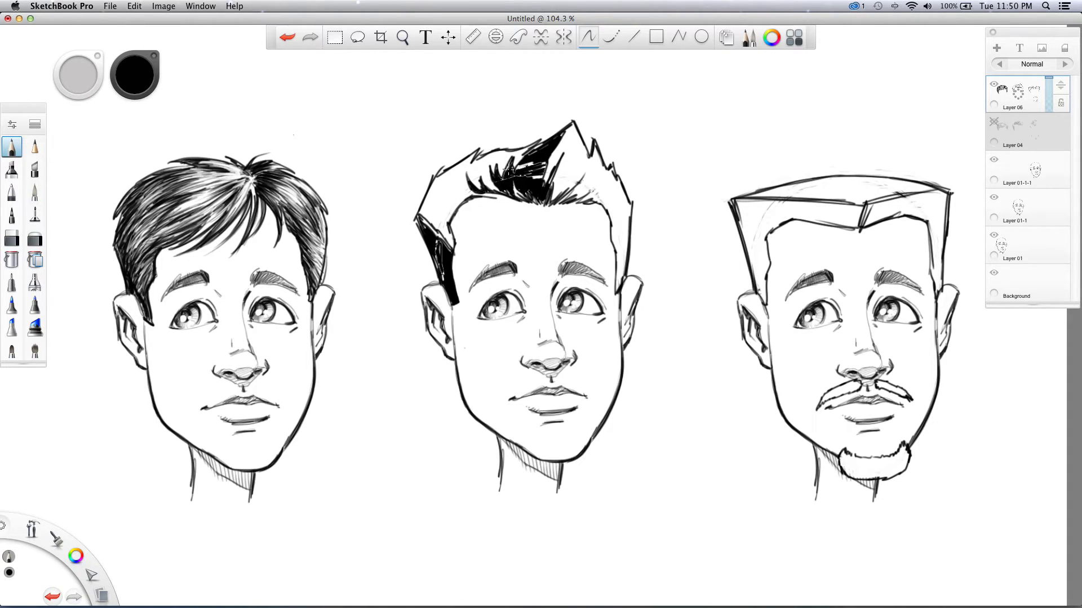
pyautogui.moveTo(524, 160)
pyautogui.mouseDown()
pyautogui.moveTo(525, 176)
pyautogui.moveTo(544, 167)
pyautogui.moveTo(538, 178)
pyautogui.mouseUp()
pyautogui.moveTo(511, 185); pyautogui.dragTo(519, 199)
pyautogui.moveTo(422, 221)
pyautogui.mouseDown()
pyautogui.moveTo(438, 254)
pyautogui.moveTo(440, 243)
pyautogui.moveTo(438, 265)
pyautogui.mouseUp()
pyautogui.moveTo(438, 224)
pyautogui.mouseDown()
pyautogui.moveTo(420, 215)
pyautogui.moveTo(454, 243)
pyautogui.moveTo(427, 207)
pyautogui.moveTo(419, 216)
pyautogui.moveTo(428, 189)
pyautogui.moveTo(452, 238)
pyautogui.moveTo(442, 197)
pyautogui.moveTo(447, 226)
pyautogui.mouseUp()
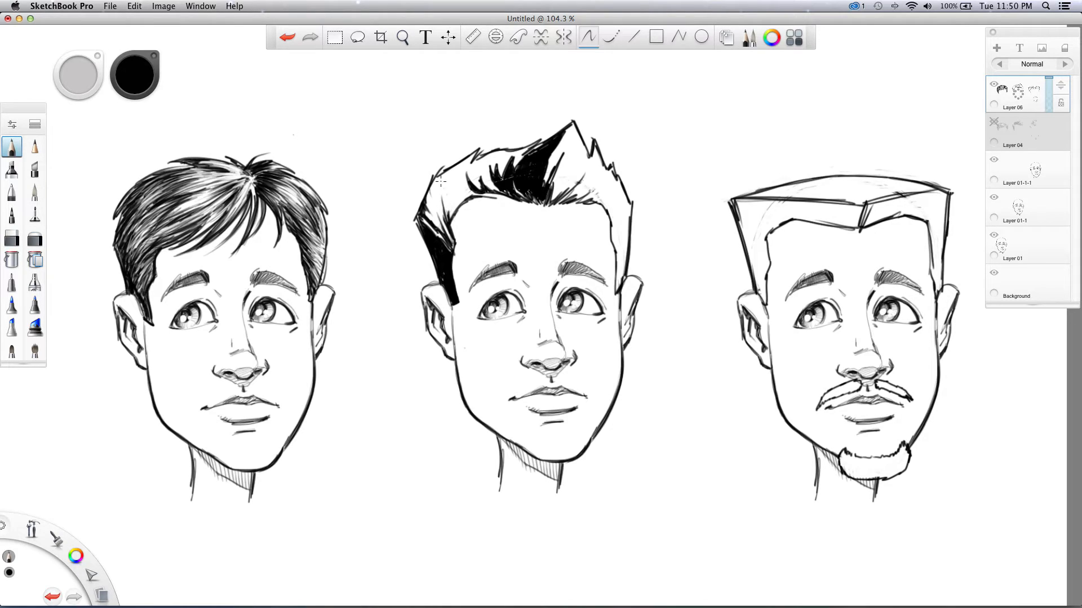
# - Add black strands along the second head's left-hand hairline and upper contour beside the filled spike
pyautogui.moveTo(473, 184)
pyautogui.mouseDown()
pyautogui.moveTo(476, 156)
pyautogui.moveTo(496, 189)
pyautogui.mouseUp()
pyautogui.moveTo(499, 149)
pyautogui.mouseDown()
pyautogui.moveTo(498, 175)
pyautogui.moveTo(518, 159)
pyautogui.mouseUp()
pyautogui.moveTo(530, 148); pyautogui.dragTo(516, 164)
pyautogui.moveTo(467, 188); pyautogui.dragTo(475, 197)
pyautogui.moveTo(467, 187)
pyautogui.mouseDown()
pyautogui.moveTo(476, 196)
pyautogui.moveTo(471, 189)
pyautogui.mouseUp()
# - Draw spiky strands beside the second head's tall spike and blacken the right-hand temple down to the sideburn
pyautogui.moveTo(582, 153)
pyautogui.mouseDown()
pyautogui.moveTo(562, 199)
pyautogui.moveTo(581, 164)
pyautogui.moveTo(566, 205)
pyautogui.mouseUp()
pyautogui.moveTo(596, 174); pyautogui.dragTo(581, 198)
pyautogui.moveTo(589, 191)
pyautogui.mouseDown()
pyautogui.moveTo(610, 198)
pyautogui.moveTo(613, 237)
pyautogui.moveTo(616, 208)
pyautogui.moveTo(610, 245)
pyautogui.mouseUp()
pyautogui.moveTo(618, 207)
pyautogui.mouseDown()
pyautogui.moveTo(617, 288)
pyautogui.moveTo(620, 262)
pyautogui.moveTo(614, 286)
pyautogui.mouseUp()
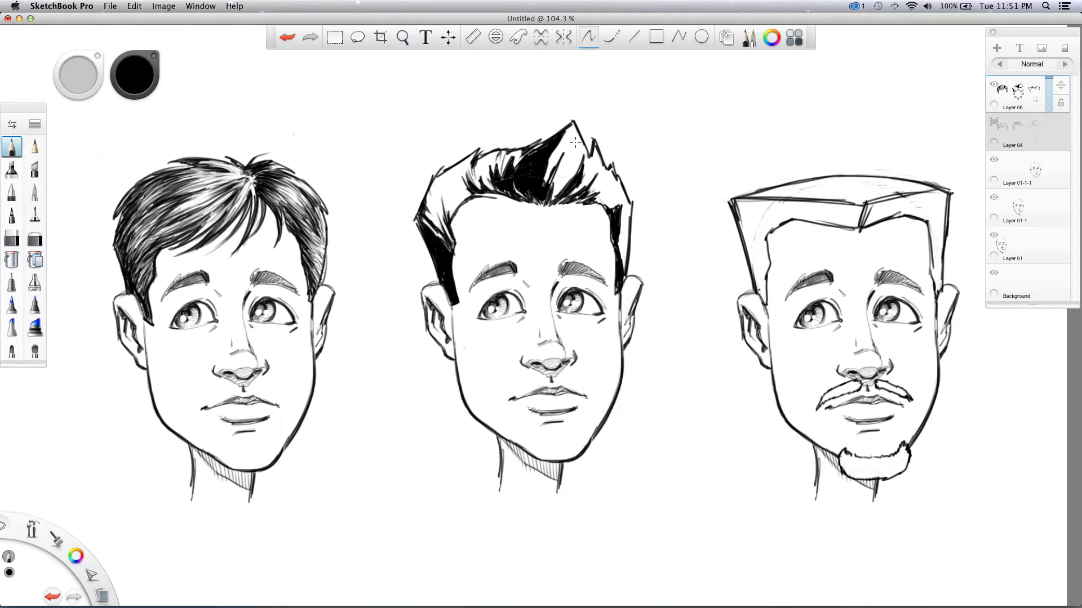
# - Add strands inside the second head's right-hand spikes and along the right-hand temple's outer side
pyautogui.moveTo(575, 125)
pyautogui.mouseDown()
pyautogui.moveTo(593, 180)
pyautogui.moveTo(607, 167)
pyautogui.moveTo(595, 203)
pyautogui.moveTo(611, 193)
pyautogui.moveTo(565, 178)
pyautogui.moveTo(579, 132)
pyautogui.moveTo(471, 166)
pyautogui.moveTo(506, 145)
pyautogui.moveTo(623, 198)
pyautogui.mouseUp()
pyautogui.moveTo(616, 252); pyautogui.dragTo(621, 236)
pyautogui.moveTo(619, 251); pyautogui.dragTo(625, 222)
# - Refine the second head's tall spike shadow and add short strands along the left-hand hairline and upper contour
pyautogui.moveTo(469, 198); pyautogui.dragTo(458, 174)
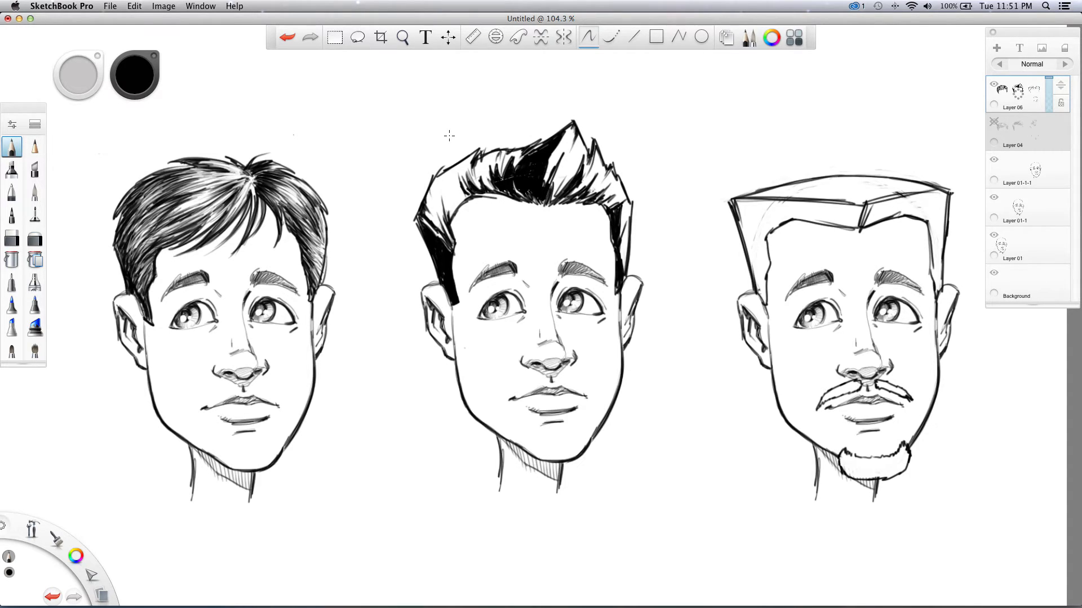
pyautogui.moveTo(546, 162)
pyautogui.mouseDown()
pyautogui.moveTo(570, 129)
pyautogui.moveTo(562, 149)
pyautogui.mouseUp()
pyautogui.moveTo(555, 197)
pyautogui.mouseDown()
pyautogui.moveTo(544, 179)
pyautogui.moveTo(564, 166)
pyautogui.moveTo(552, 198)
pyautogui.moveTo(563, 162)
pyautogui.mouseUp()
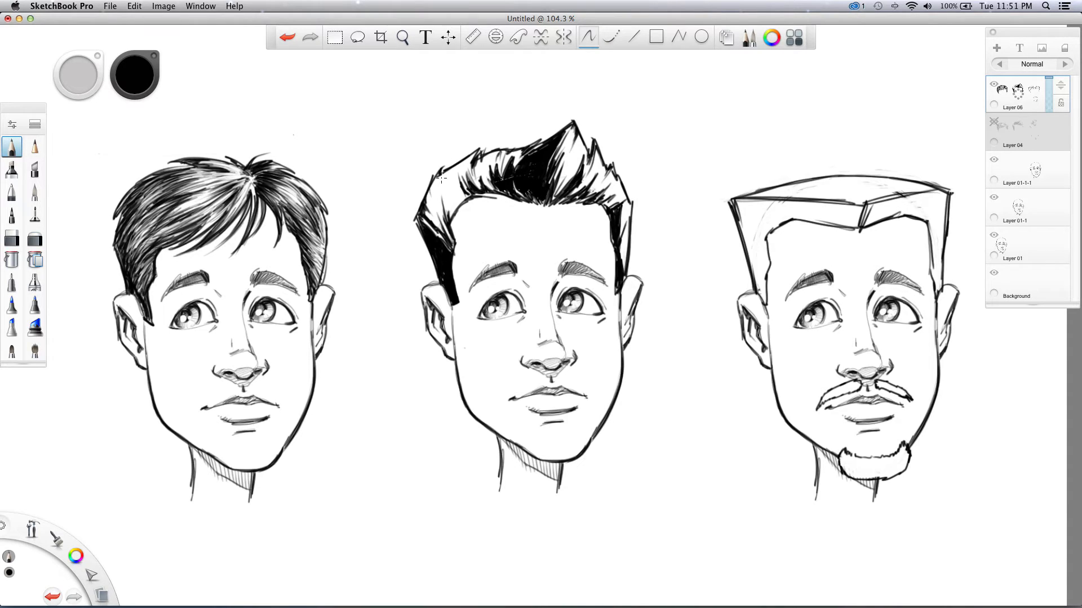
pyautogui.moveTo(452, 170); pyautogui.dragTo(461, 161)
# - Sketch an arrow pointing toward the second head's hair and undo it
pyautogui.moveTo(372, 114)
pyautogui.mouseDown()
pyautogui.moveTo(396, 117)
pyautogui.moveTo(411, 105)
pyautogui.moveTo(415, 149)
pyautogui.moveTo(385, 139)
pyautogui.mouseUp()
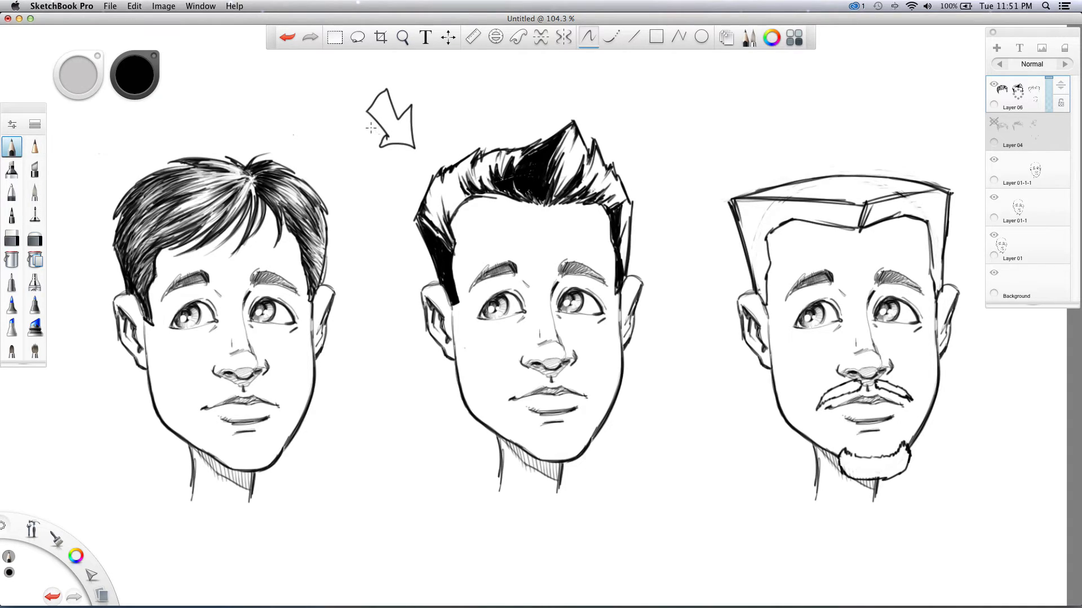
pyautogui.press('super+z')
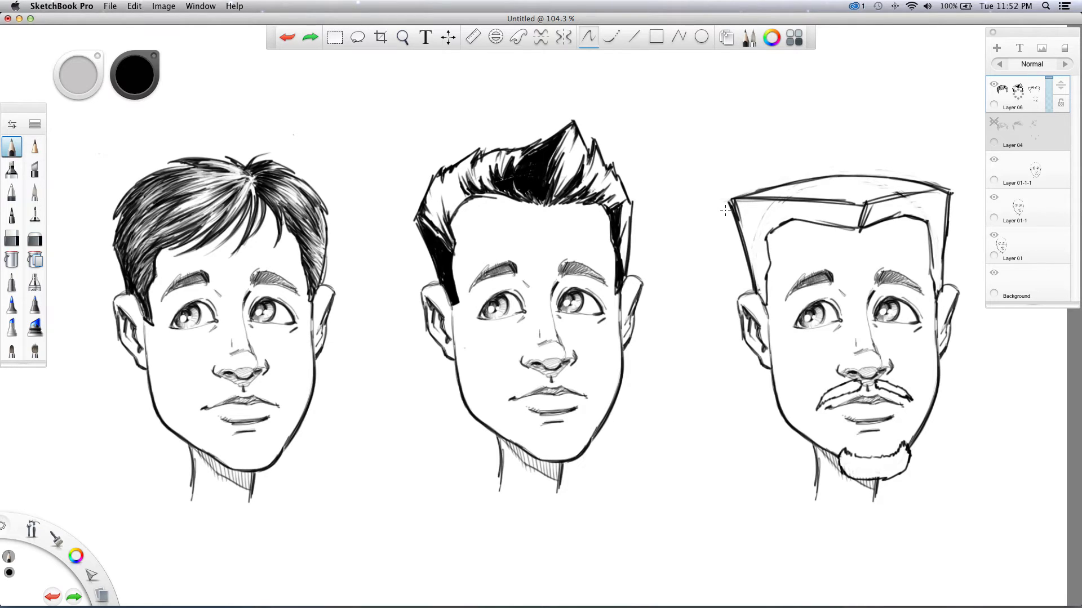
# - Hatch the flat-top's left-hand side and front with short strands from the sideburn to the front corner
pyautogui.moveTo(756, 276)
pyautogui.mouseDown()
pyautogui.moveTo(750, 246)
pyautogui.moveTo(768, 257)
pyautogui.moveTo(759, 227)
pyautogui.moveTo(773, 224)
pyautogui.moveTo(776, 209)
pyautogui.moveTo(780, 220)
pyautogui.moveTo(771, 208)
pyautogui.moveTo(793, 218)
pyautogui.mouseUp()
pyautogui.moveTo(795, 210)
pyautogui.mouseDown()
pyautogui.moveTo(816, 201)
pyautogui.moveTo(825, 224)
pyautogui.moveTo(843, 215)
pyautogui.moveTo(849, 226)
pyautogui.moveTo(863, 204)
pyautogui.moveTo(857, 225)
pyautogui.moveTo(855, 204)
pyautogui.moveTo(847, 223)
pyautogui.moveTo(841, 201)
pyautogui.moveTo(836, 221)
pyautogui.moveTo(833, 201)
pyautogui.moveTo(830, 218)
pyautogui.moveTo(854, 224)
pyautogui.moveTo(831, 202)
pyautogui.mouseUp()
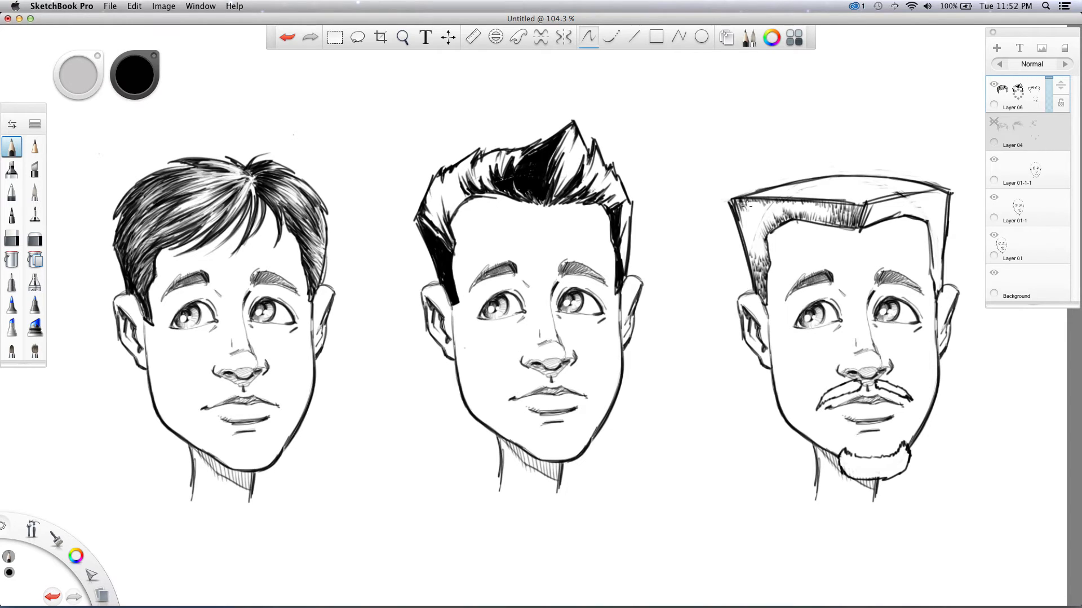
pyautogui.moveTo(740, 198)
pyautogui.mouseDown()
pyautogui.moveTo(850, 208)
pyautogui.moveTo(855, 222)
pyautogui.moveTo(818, 204)
pyautogui.mouseUp()
pyautogui.moveTo(753, 247)
pyautogui.mouseDown()
pyautogui.moveTo(762, 295)
pyautogui.moveTo(765, 247)
pyautogui.moveTo(758, 257)
pyautogui.moveTo(745, 238)
pyautogui.moveTo(761, 240)
pyautogui.moveTo(750, 241)
pyautogui.moveTo(739, 215)
pyautogui.moveTo(765, 230)
pyautogui.mouseUp()
# - Hatch the flat-top's right-hand front and side, and shade its upper surface with light strands
pyautogui.moveTo(867, 215)
pyautogui.mouseDown()
pyautogui.moveTo(869, 203)
pyautogui.moveTo(846, 209)
pyautogui.moveTo(853, 219)
pyautogui.moveTo(876, 204)
pyautogui.moveTo(870, 224)
pyautogui.moveTo(926, 208)
pyautogui.moveTo(936, 282)
pyautogui.moveTo(943, 257)
pyautogui.mouseUp()
pyautogui.moveTo(780, 191)
pyautogui.mouseDown()
pyautogui.moveTo(761, 194)
pyautogui.moveTo(805, 195)
pyautogui.moveTo(805, 183)
pyautogui.moveTo(868, 197)
pyautogui.moveTo(849, 185)
pyautogui.mouseUp()
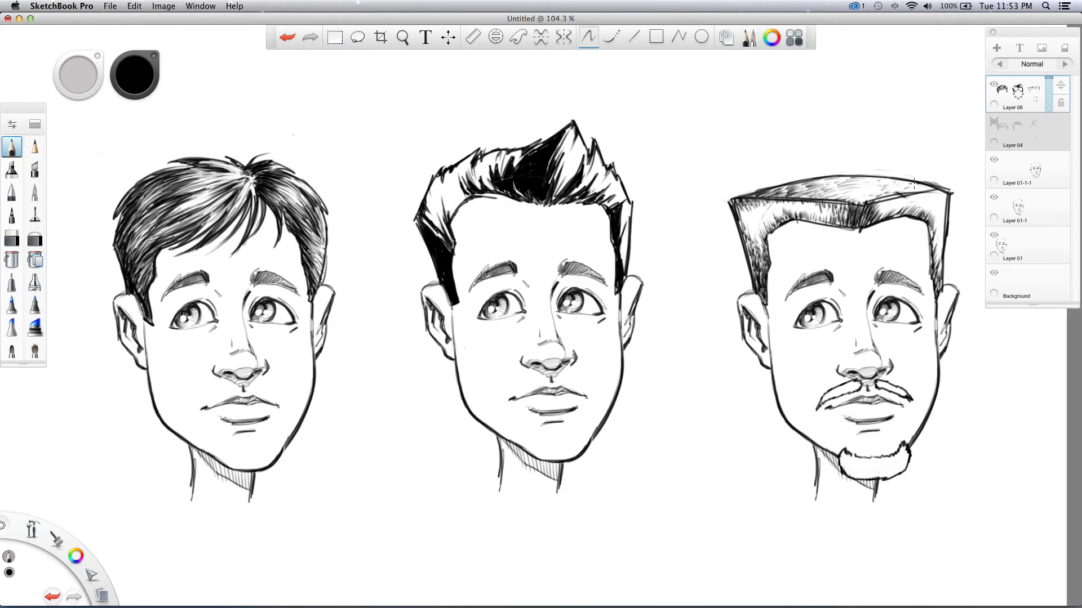
pyautogui.moveTo(888, 203); pyautogui.dragTo(931, 191)
# - Fill the third head's moustache and goatee with short hair strokes
pyautogui.moveTo(823, 396)
pyautogui.mouseDown()
pyautogui.moveTo(858, 380)
pyautogui.moveTo(879, 388)
pyautogui.moveTo(880, 379)
pyautogui.moveTo(910, 397)
pyautogui.mouseUp()
pyautogui.moveTo(843, 459)
pyautogui.mouseDown()
pyautogui.moveTo(863, 457)
pyautogui.moveTo(863, 474)
pyautogui.moveTo(868, 463)
pyautogui.moveTo(876, 477)
pyautogui.moveTo(879, 455)
pyautogui.moveTo(886, 479)
pyautogui.moveTo(888, 460)
pyautogui.moveTo(896, 473)
pyautogui.moveTo(886, 456)
pyautogui.moveTo(896, 465)
pyautogui.moveTo(900, 447)
pyautogui.moveTo(903, 465)
pyautogui.moveTo(848, 475)
pyautogui.moveTo(849, 455)
pyautogui.moveTo(838, 461)
pyautogui.moveTo(847, 449)
pyautogui.moveTo(850, 472)
pyautogui.moveTo(844, 457)
pyautogui.moveTo(859, 476)
pyautogui.moveTo(869, 464)
pyautogui.moveTo(904, 459)
pyautogui.mouseUp()
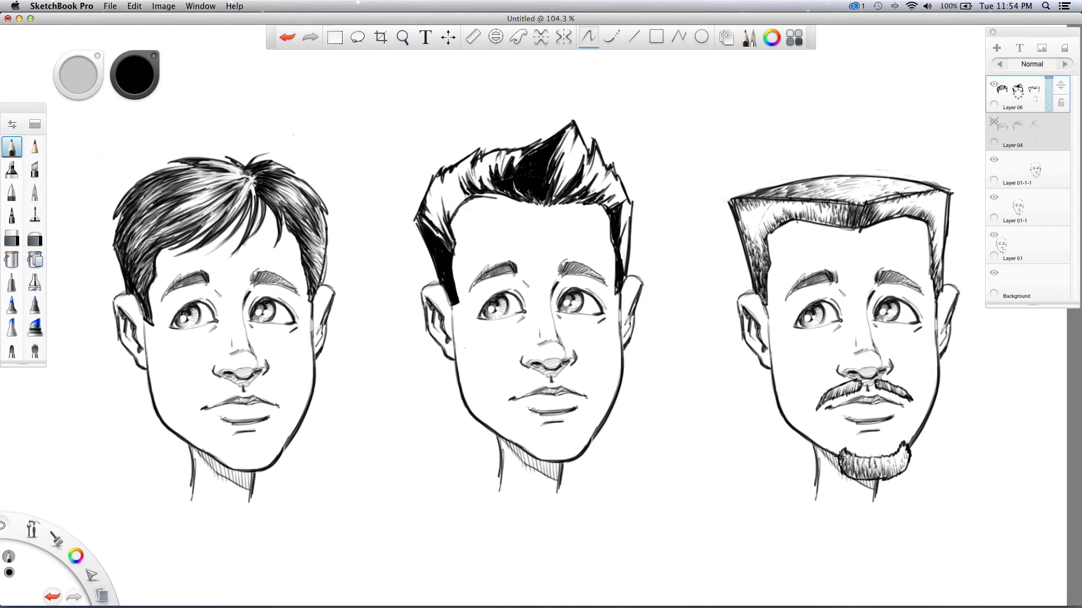
pyautogui.moveTo(838, 447)
pyautogui.mouseDown()
pyautogui.moveTo(838, 460)
pyautogui.moveTo(845, 448)
pyautogui.mouseUp()
# - Strengthen the third head's ear, eye and nose-bridge lines and add strands along the flat-top's left-hand front edge
pyautogui.moveTo(753, 293)
pyautogui.mouseDown()
pyautogui.moveTo(767, 313)
pyautogui.moveTo(761, 297)
pyautogui.moveTo(736, 308)
pyautogui.moveTo(765, 329)
pyautogui.mouseUp()
pyautogui.moveTo(837, 319)
pyautogui.mouseDown()
pyautogui.moveTo(827, 334)
pyautogui.moveTo(839, 329)
pyautogui.mouseUp()
pyautogui.moveTo(920, 324); pyautogui.dragTo(910, 333)
pyautogui.moveTo(873, 344)
pyautogui.mouseDown()
pyautogui.moveTo(881, 362)
pyautogui.moveTo(868, 314)
pyautogui.mouseUp()
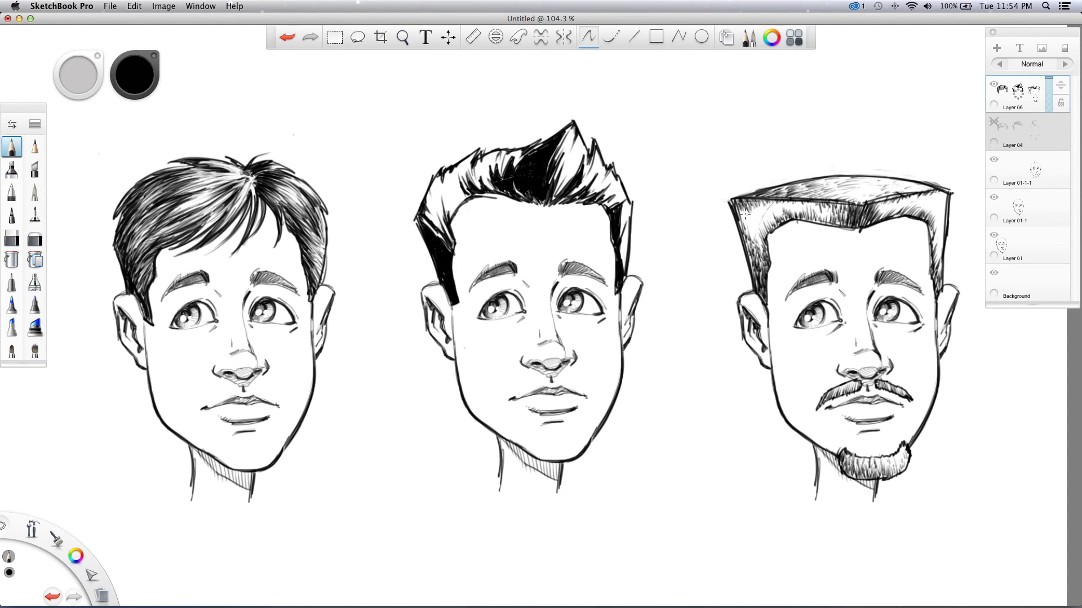
pyautogui.moveTo(737, 204)
pyautogui.mouseDown()
pyautogui.moveTo(755, 241)
pyautogui.moveTo(743, 209)
pyautogui.moveTo(755, 232)
pyautogui.moveTo(753, 213)
pyautogui.moveTo(776, 200)
pyautogui.mouseUp()
# - Paint white highlight strokes along the front upper edge of the third head's flat-top, on both sides of the front corner
pyautogui.click(76, 556)
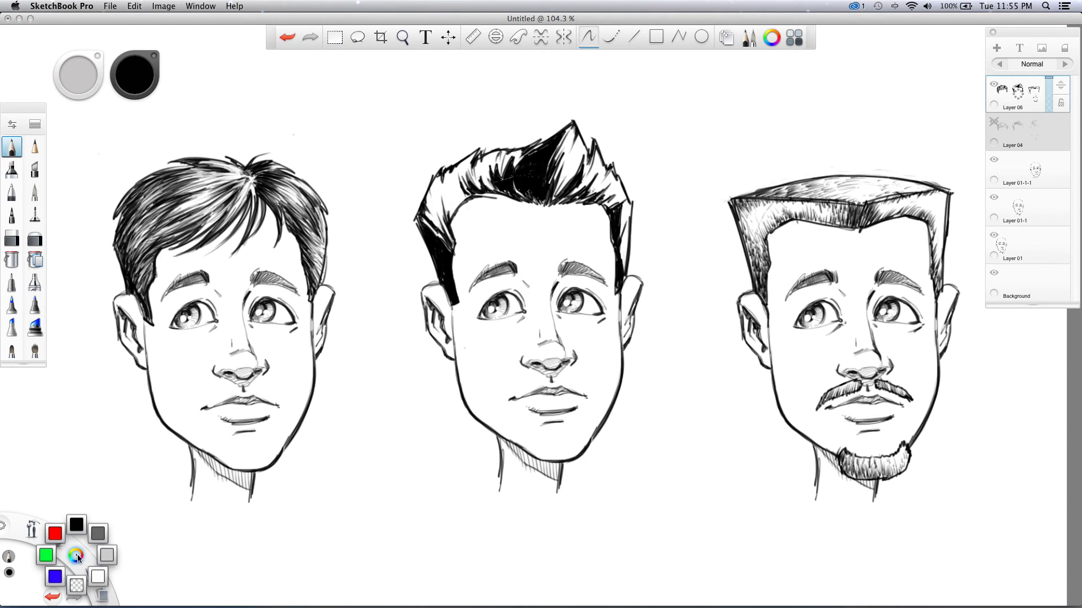
pyautogui.click(89, 570)
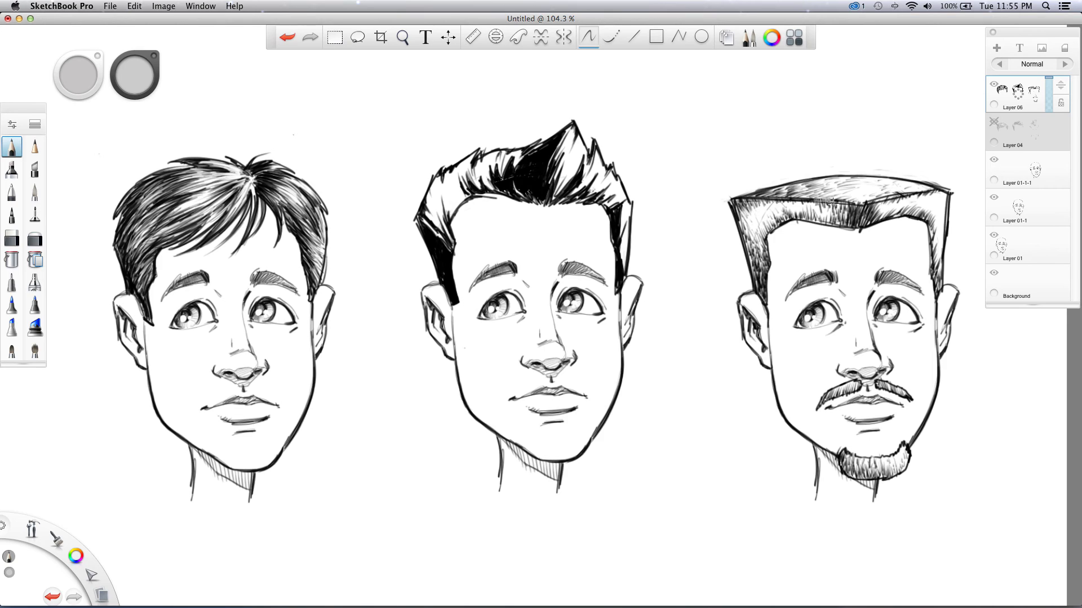
pyautogui.moveTo(76, 556); pyautogui.dragTo(96, 577)
pyautogui.moveTo(76, 556); pyautogui.dragTo(102, 580)
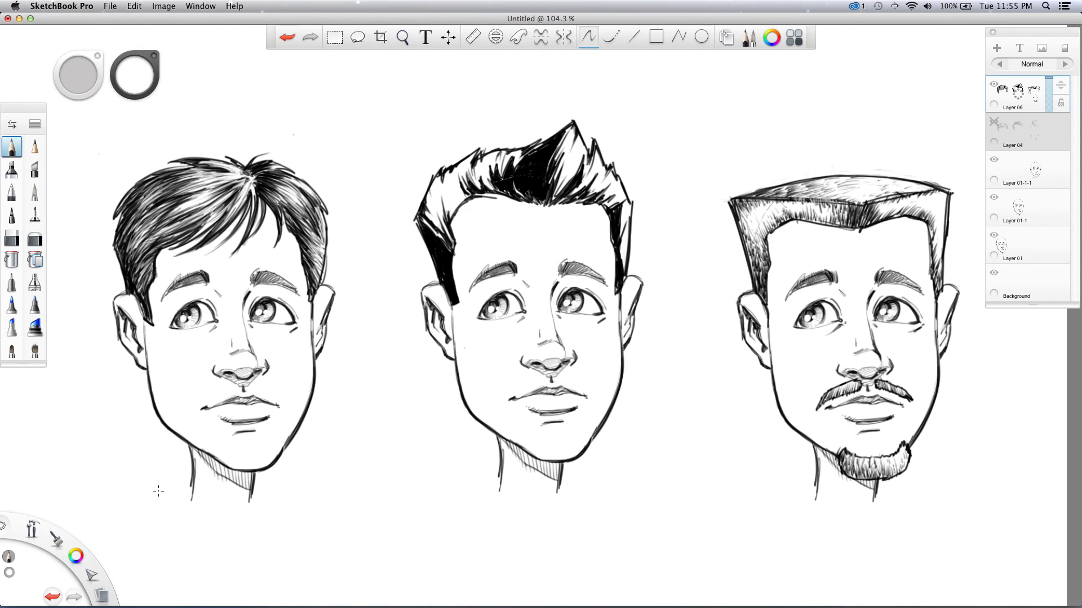
pyautogui.moveTo(819, 202)
pyautogui.mouseDown()
pyautogui.moveTo(849, 200)
pyautogui.moveTo(827, 183)
pyautogui.moveTo(804, 204)
pyautogui.moveTo(804, 193)
pyautogui.moveTo(771, 195)
pyautogui.mouseUp()
pyautogui.moveTo(862, 197); pyautogui.dragTo(933, 189)
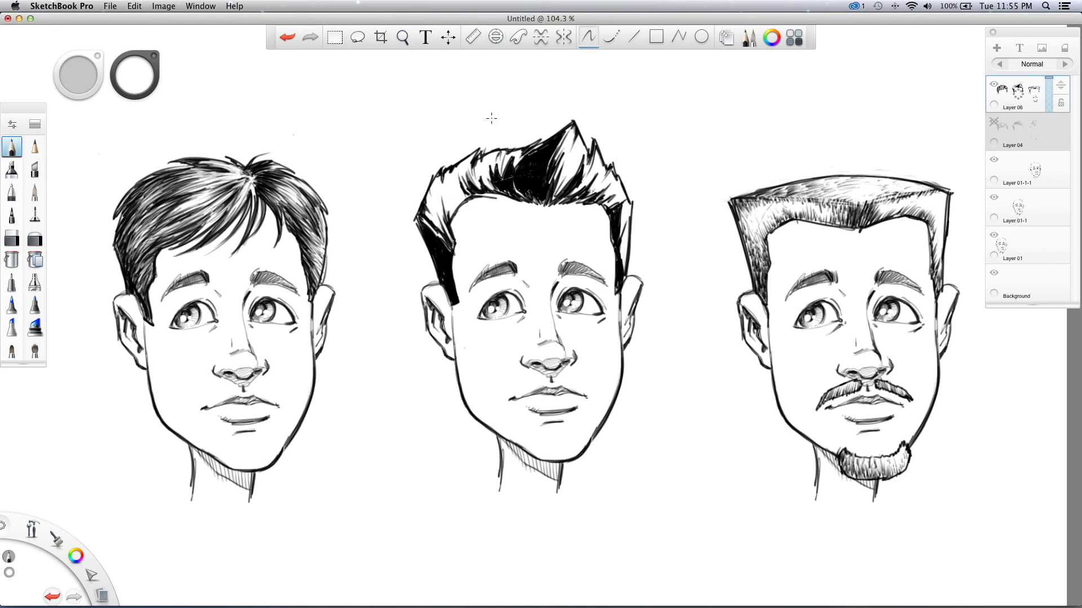
pyautogui.click(473, 38)
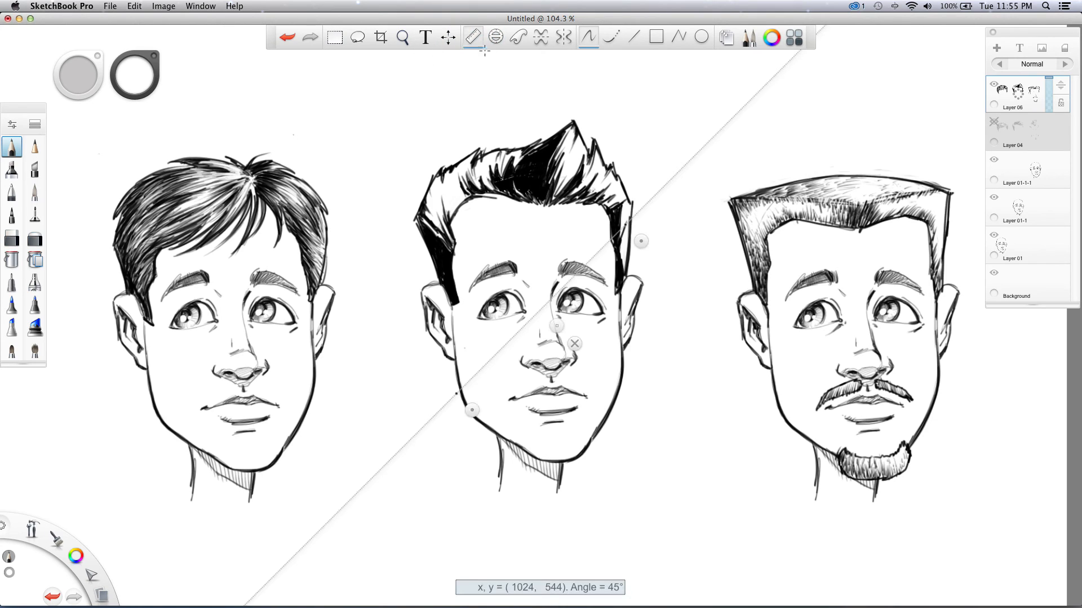
pyautogui.click(517, 38)
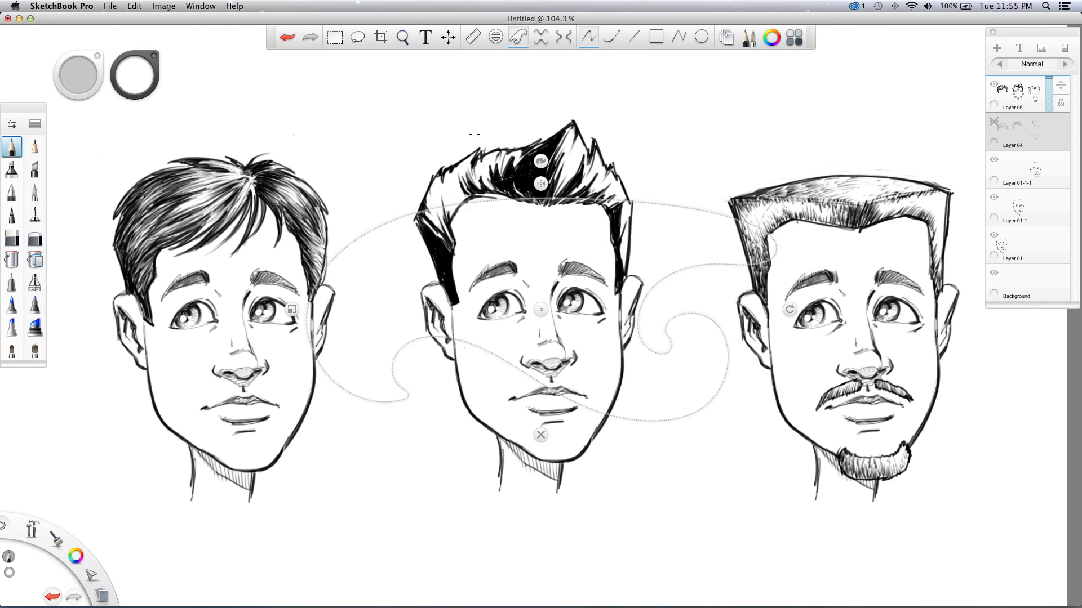
# - Sign the drawing in black with the artist's signature beside the third head's neck
pyautogui.click(403, 37)
pyautogui.moveTo(448, 184)
pyautogui.mouseDown()
pyautogui.moveTo(478, 194)
pyautogui.moveTo(448, 181)
pyautogui.moveTo(446, 194)
pyautogui.moveTo(408, 162)
pyautogui.mouseUp()
pyautogui.click(442, 155)
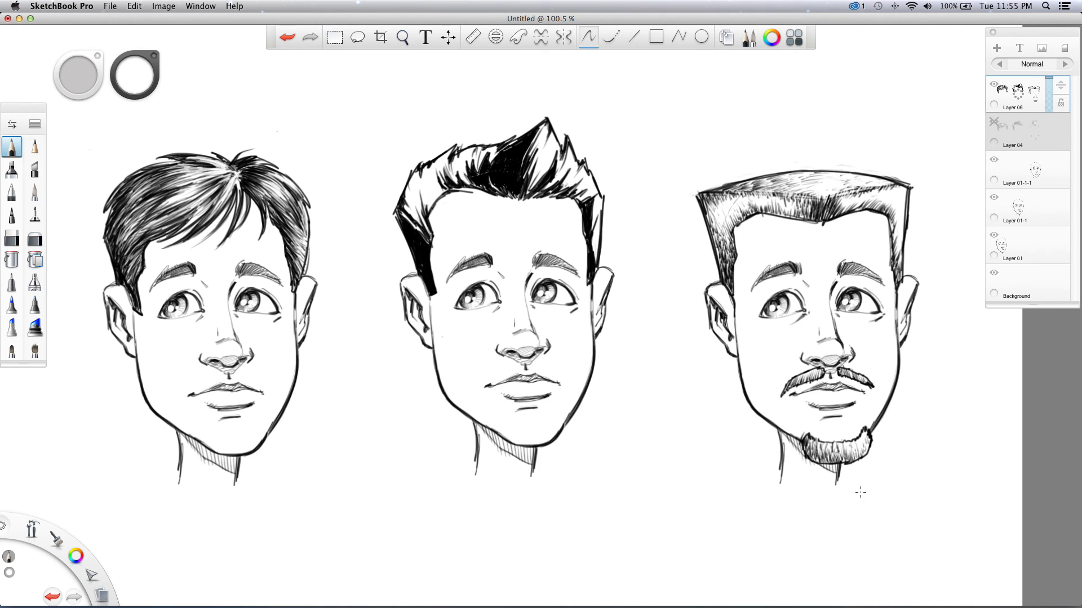
pyautogui.click(74, 554)
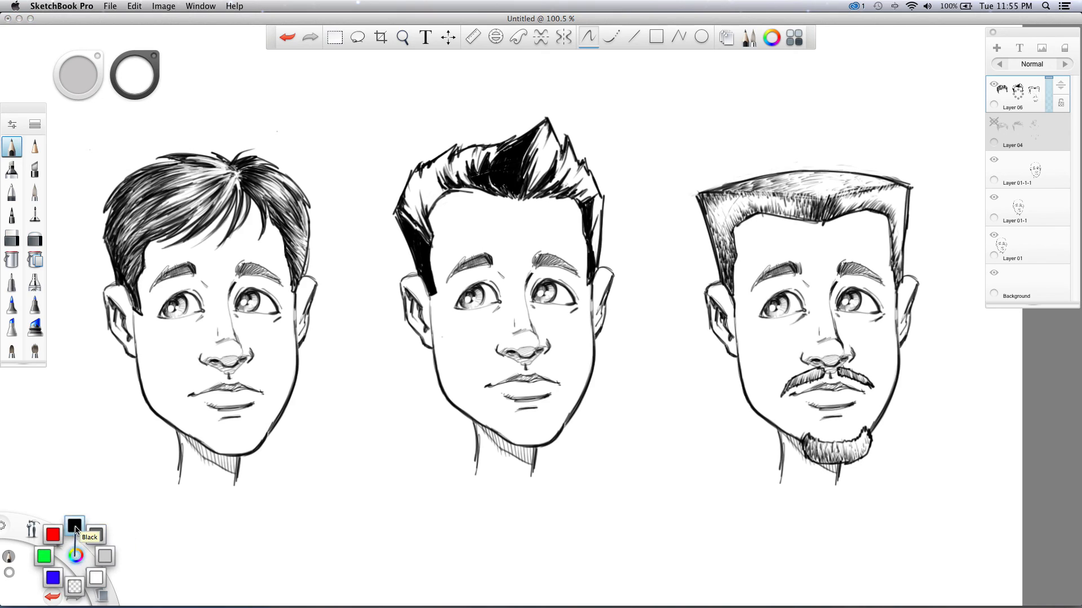
pyautogui.click(75, 526)
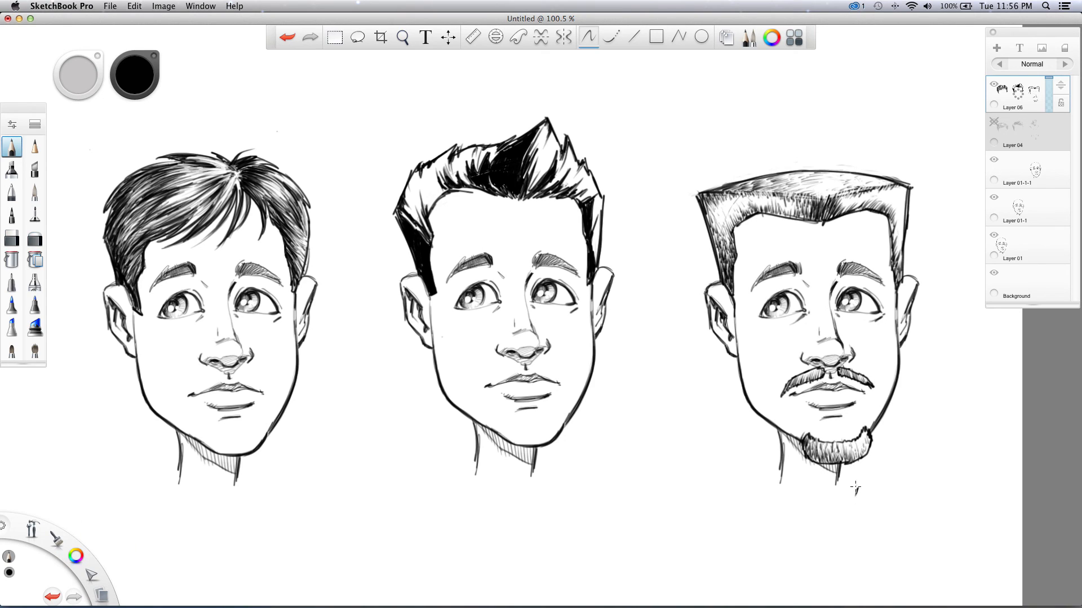
pyautogui.moveTo(841, 497)
pyautogui.mouseDown()
pyautogui.moveTo(885, 482)
pyautogui.moveTo(858, 492)
pyautogui.moveTo(881, 480)
pyautogui.moveTo(866, 495)
pyautogui.moveTo(891, 464)
pyautogui.moveTo(891, 494)
pyautogui.mouseUp()
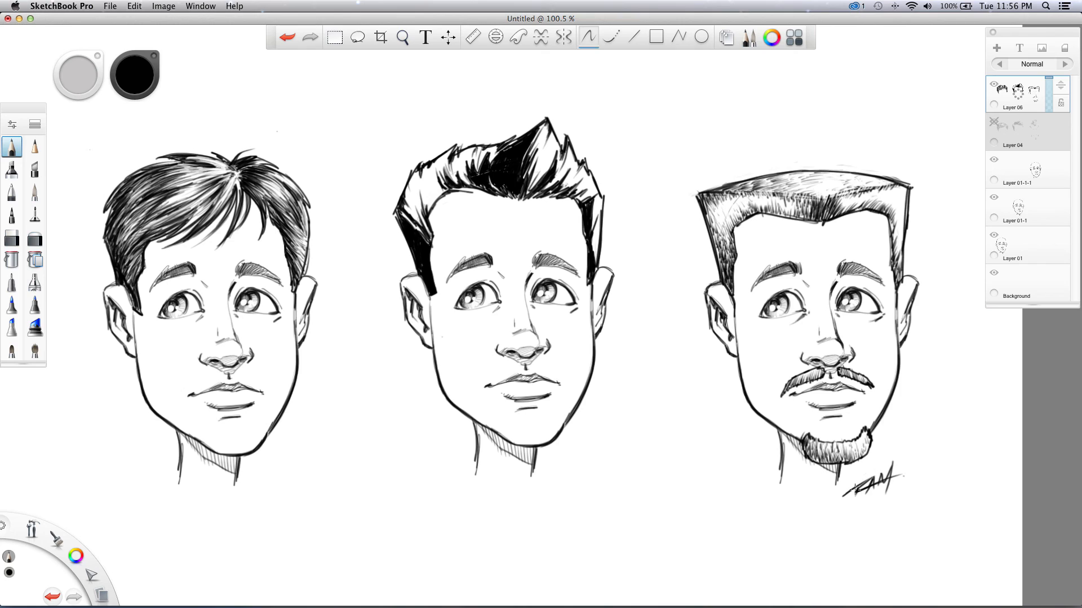